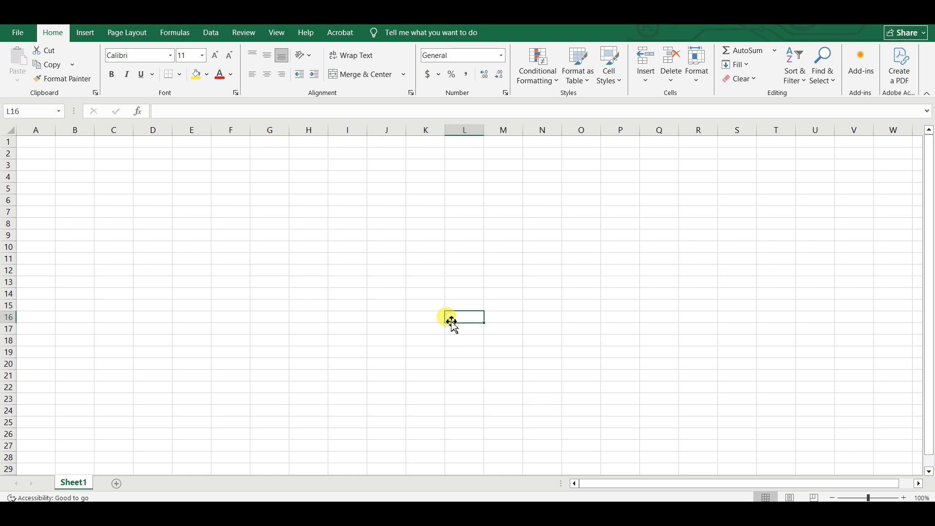
Enter the Sl. No. header in cell D1.
click(391, 316)
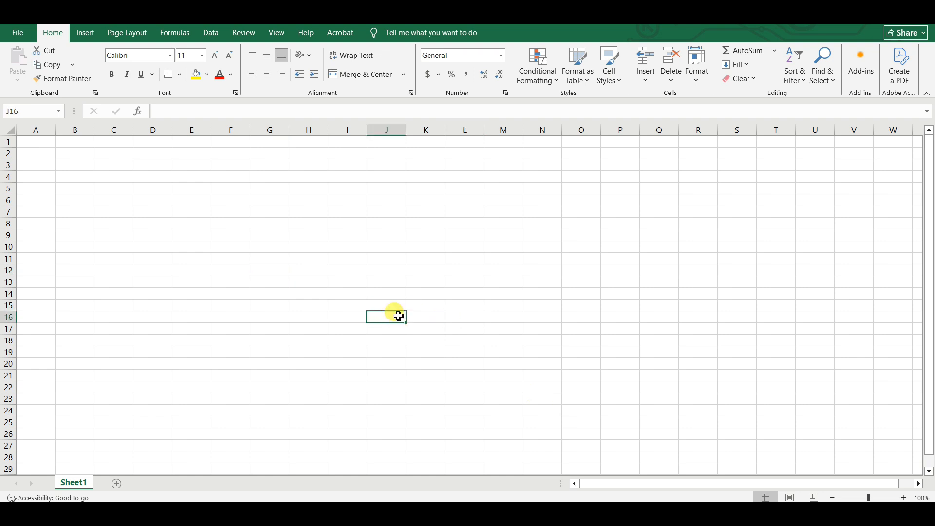
click(387, 282)
click(385, 267)
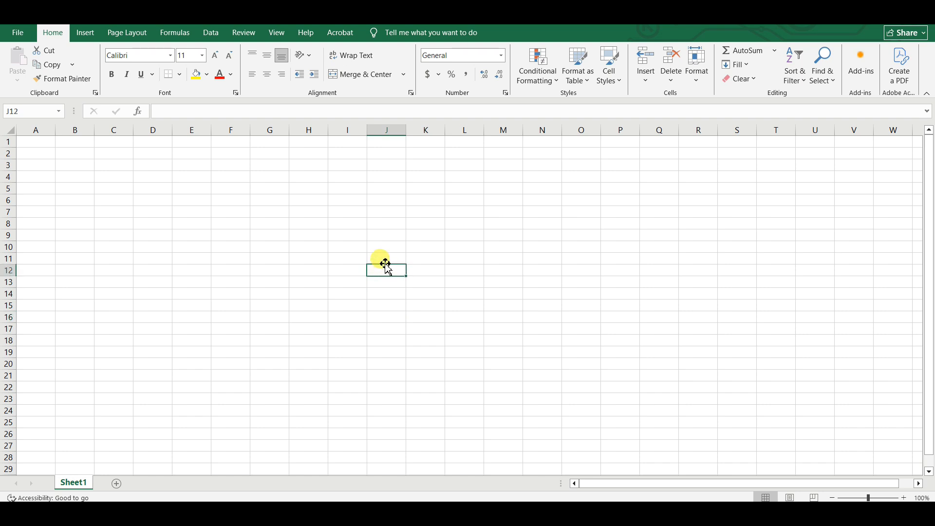
click(385, 261)
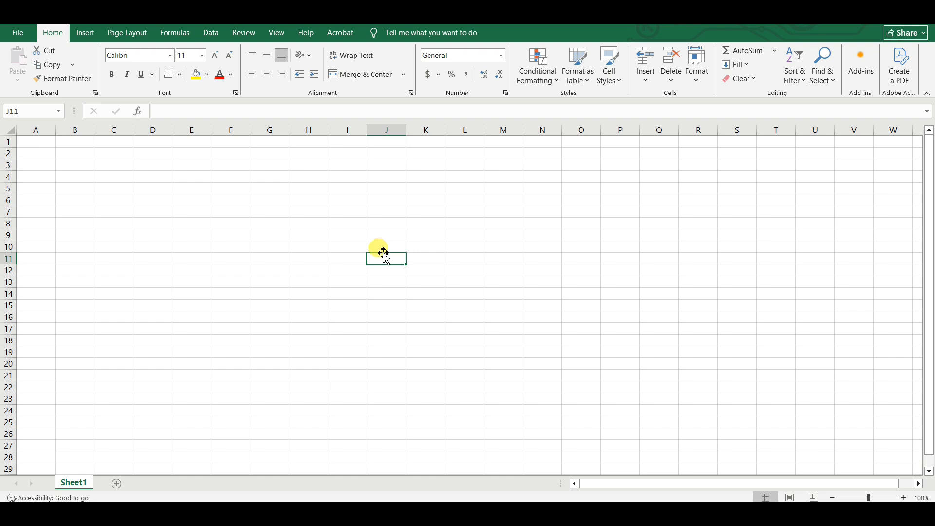
click(337, 249)
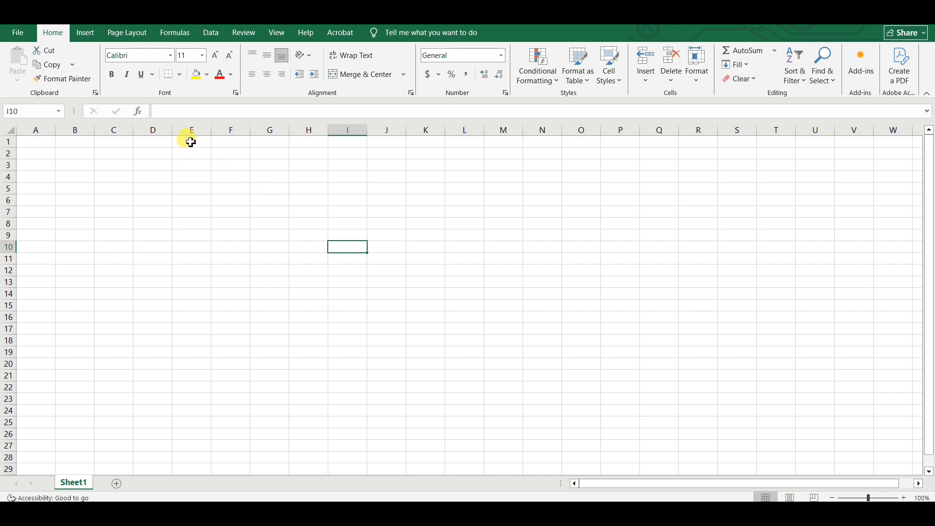
click(160, 142)
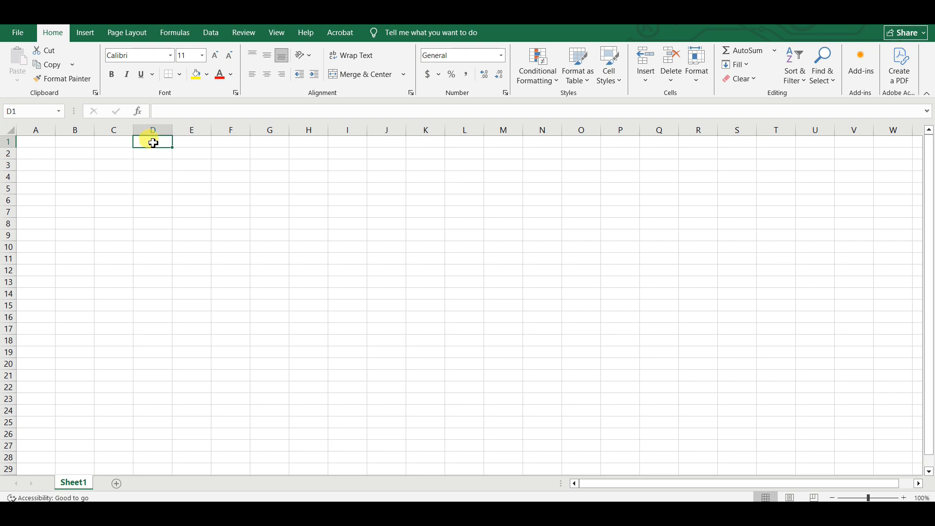
text(Sl. No.)
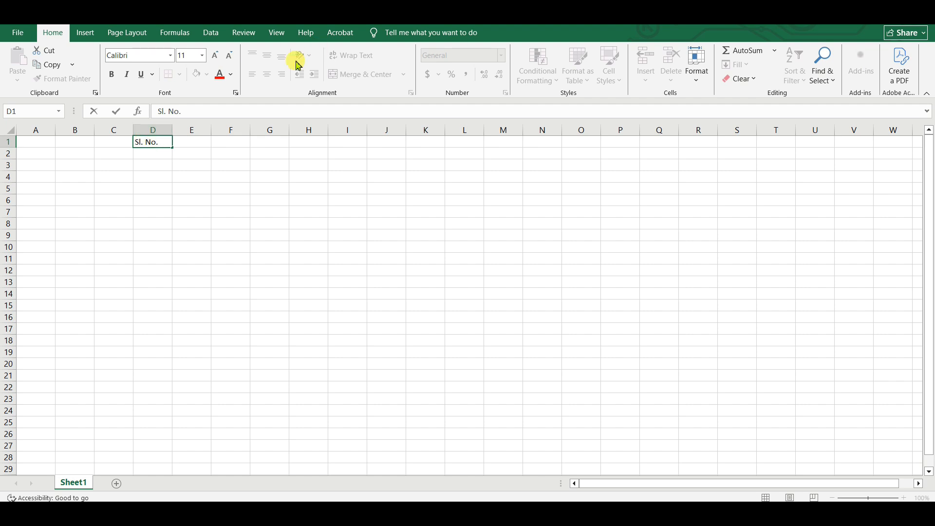
click(200, 142)
Add the Date, Time and Remarks headers in E1 to G1, then select the whole sheet.
text(Date)
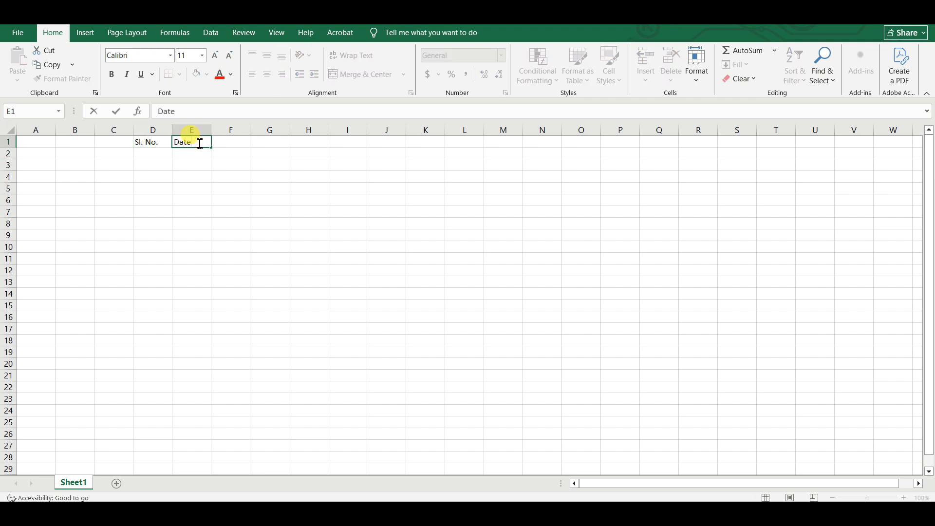
click(225, 141)
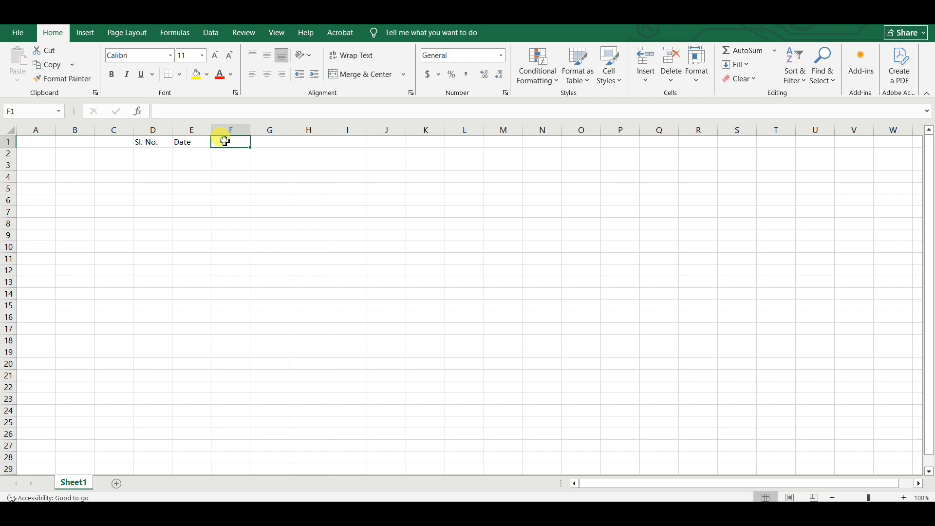
text(Time)
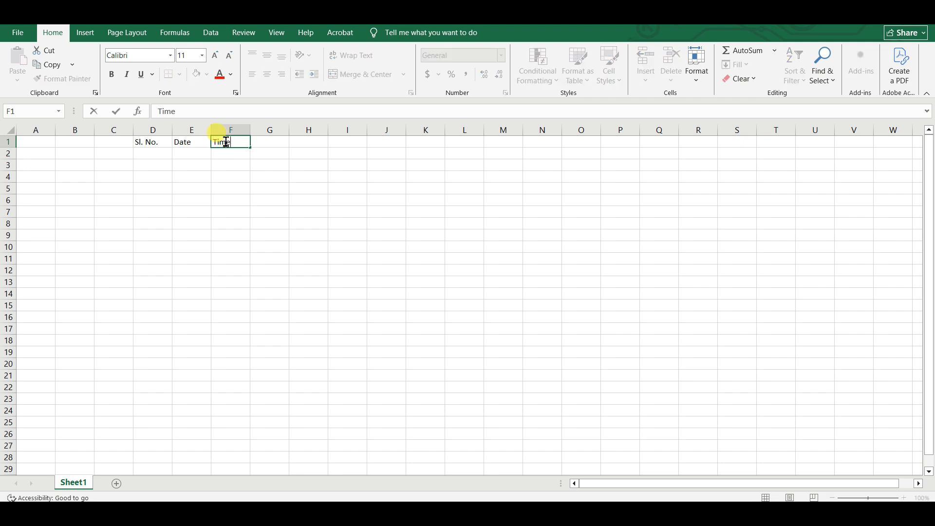
click(282, 142)
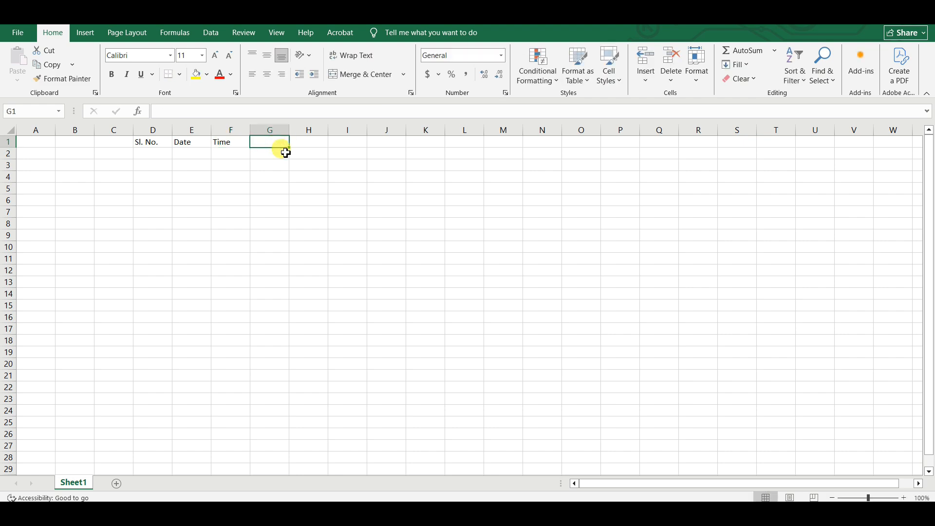
text(Remarks)
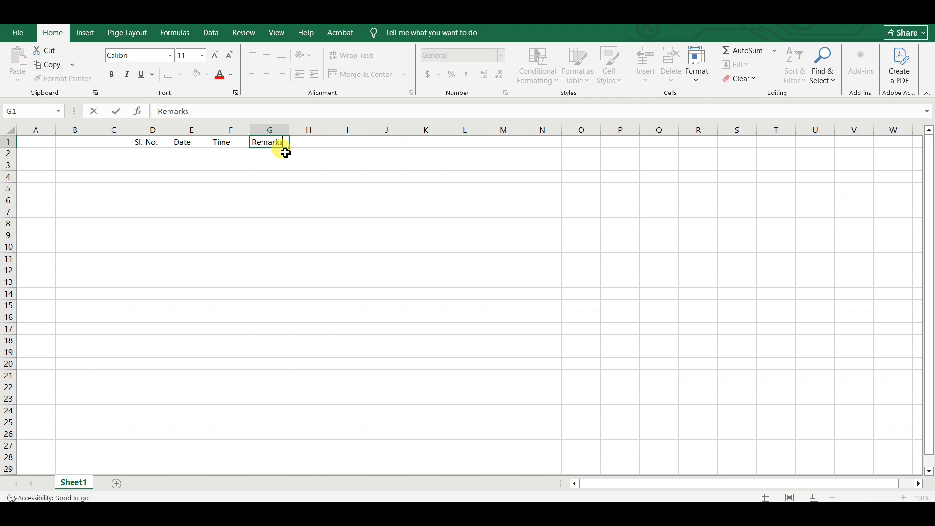
click(306, 246)
key(ctrl+a)
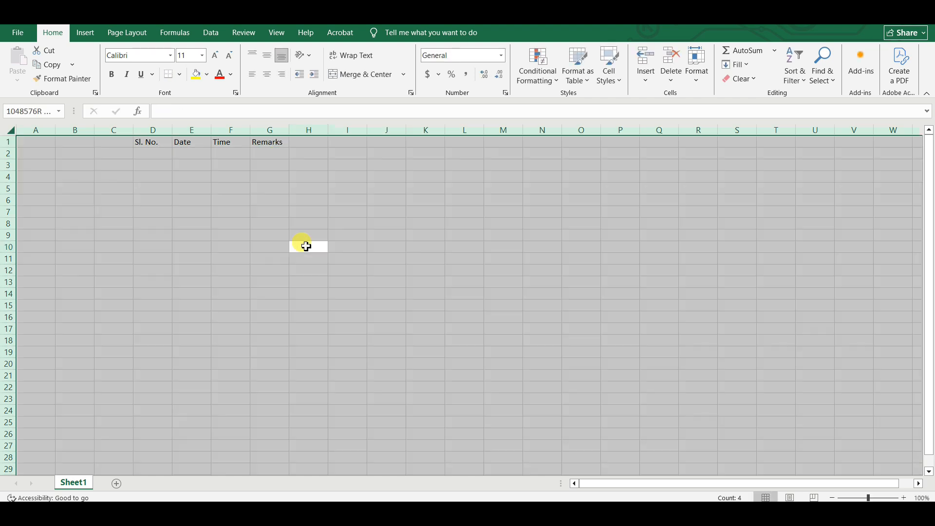
Format the whole sheet in Times New Roman 12 with middle and centre alignment.
click(170, 56)
text(Times New Roman)
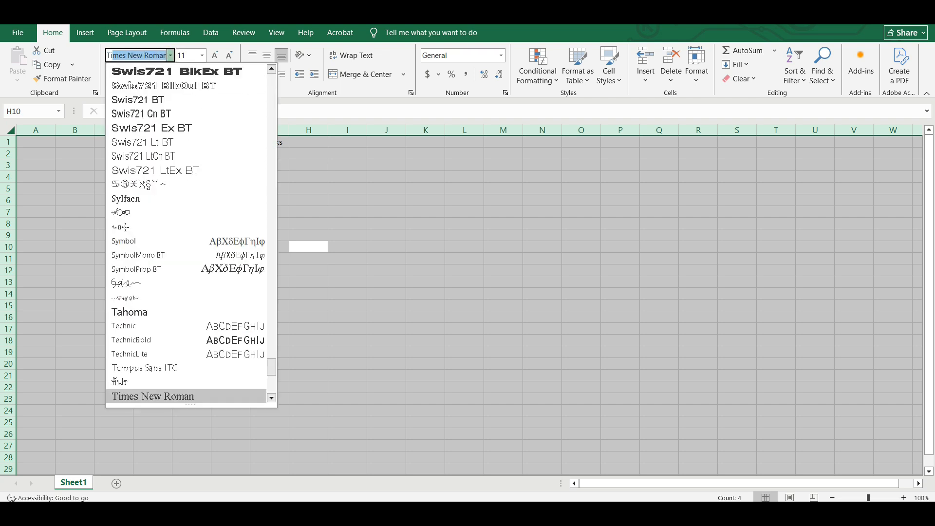
click(162, 396)
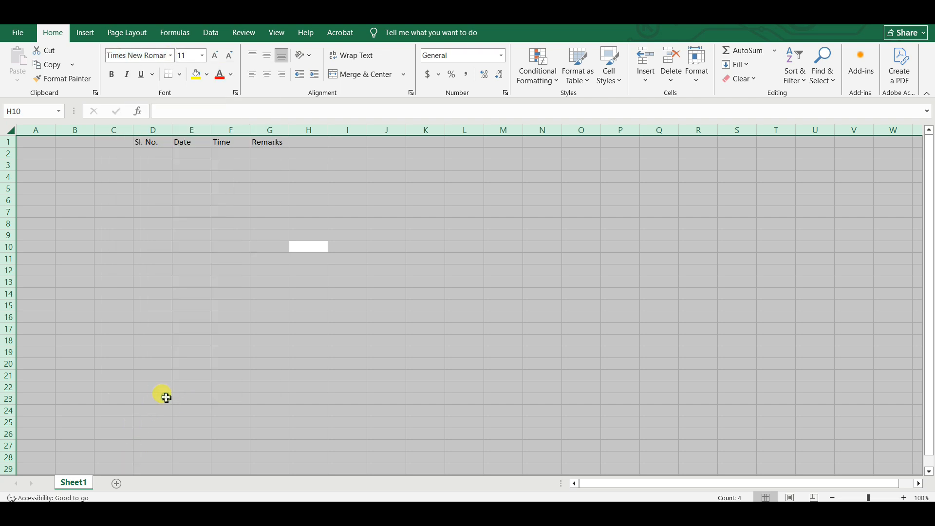
click(214, 56)
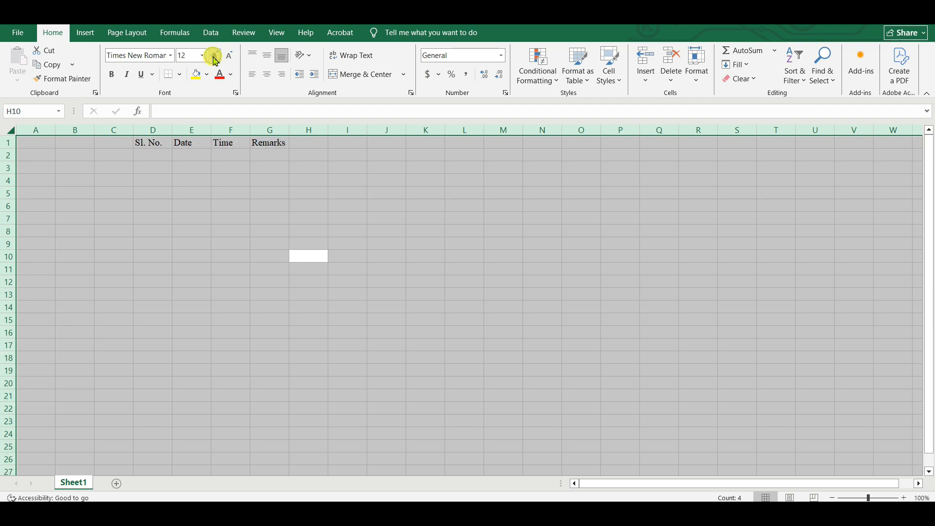
click(214, 202)
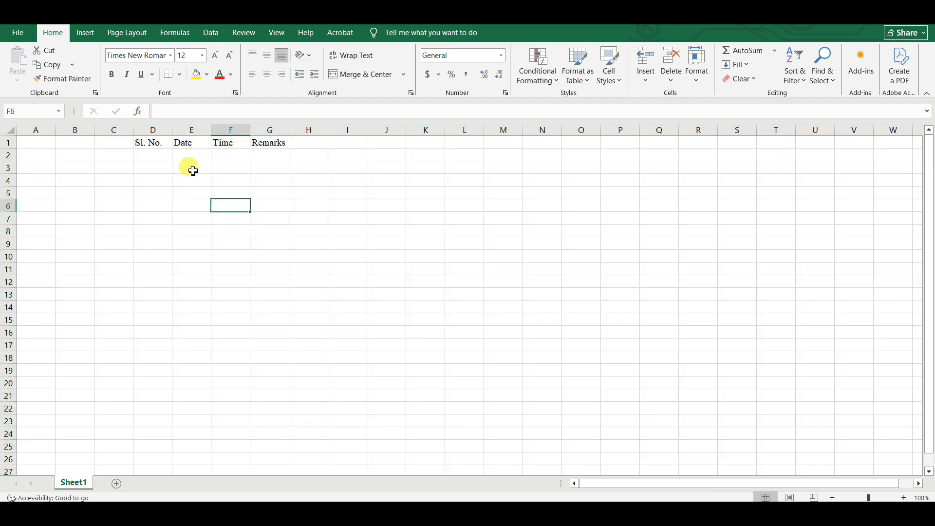
click(193, 169)
key(ctrl+a)
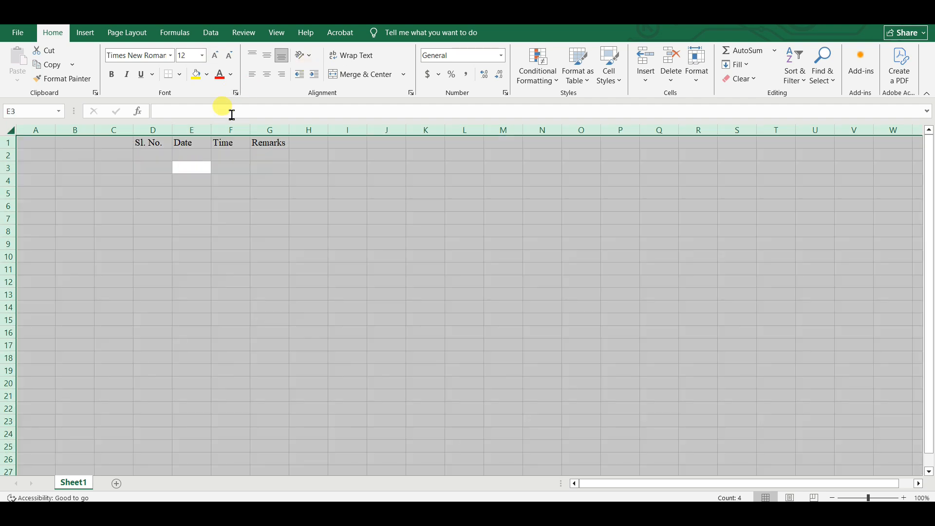
click(268, 56)
click(267, 74)
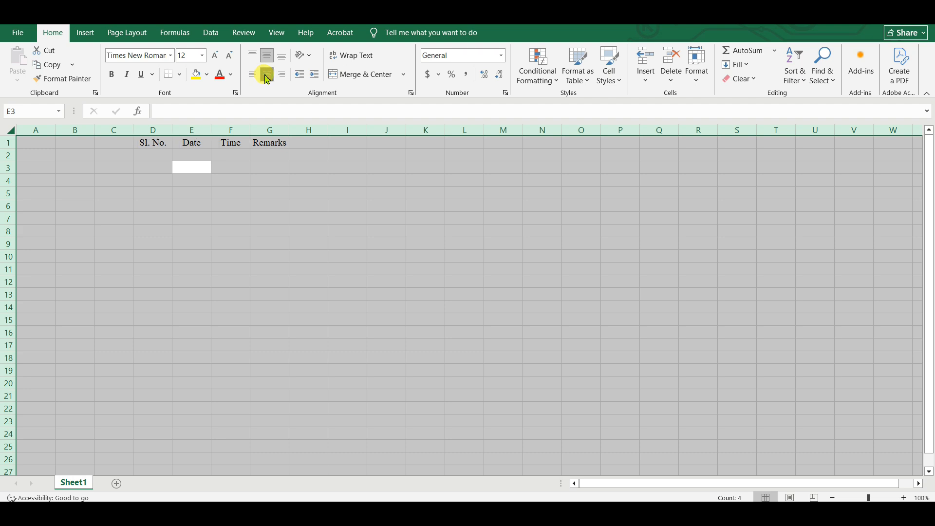
click(308, 256)
Enter serial numbers 1 to 5 in D2 to D6.
click(154, 152)
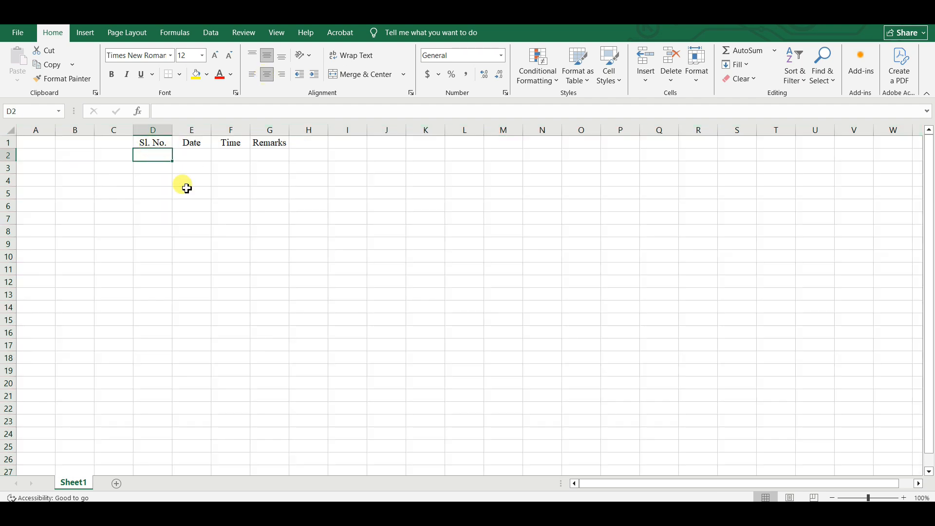
text(1)
key(Return)
text(2)
key(Return)
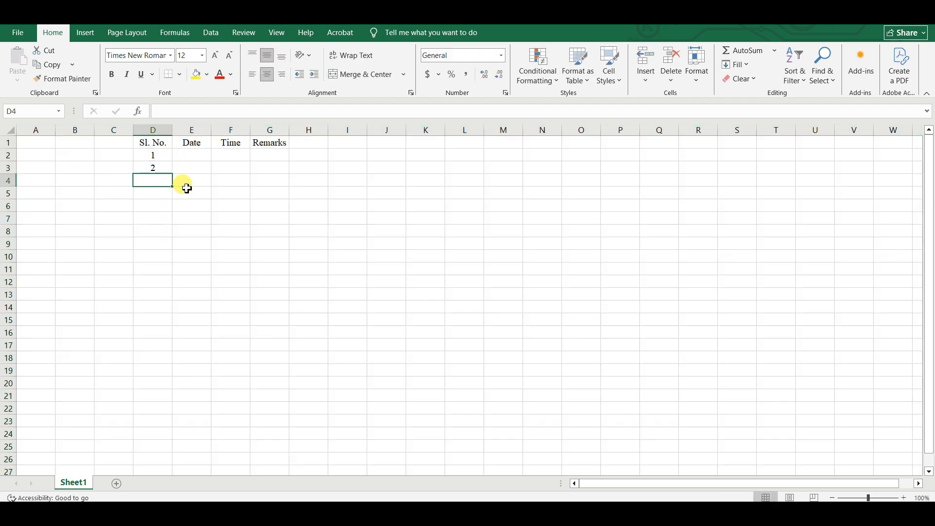
text(3)
key(Return)
text(4)
key(Return)
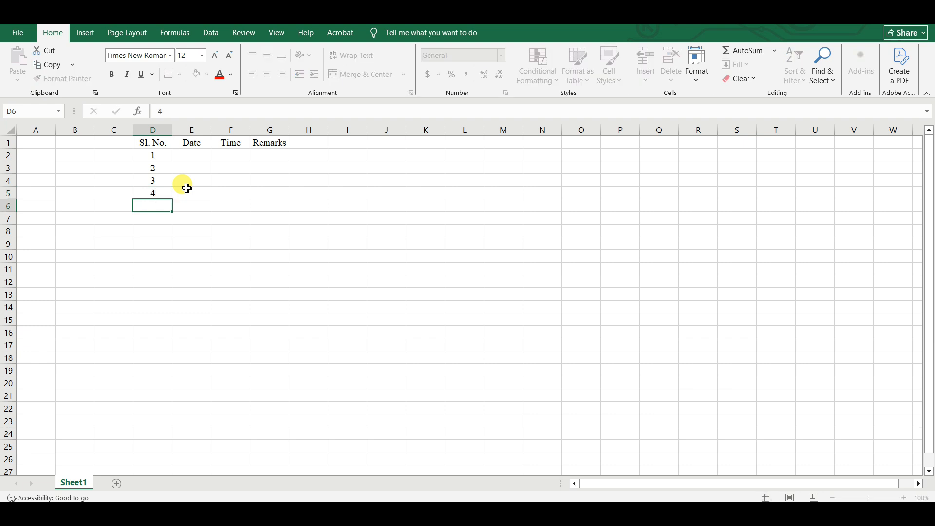
text(5)
click(244, 258)
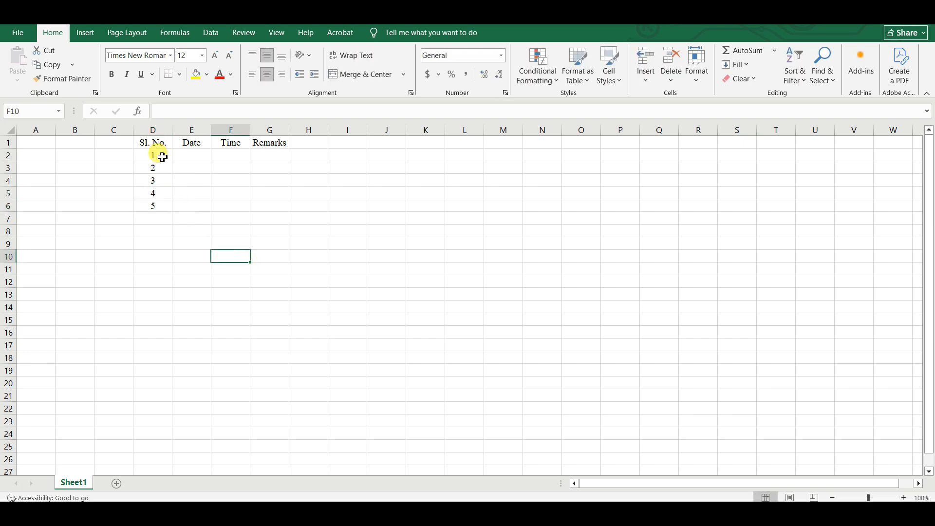
Extend the serial numbers to 129 down to D130 and widen the Date column.
drag(154, 154, 173, 440)
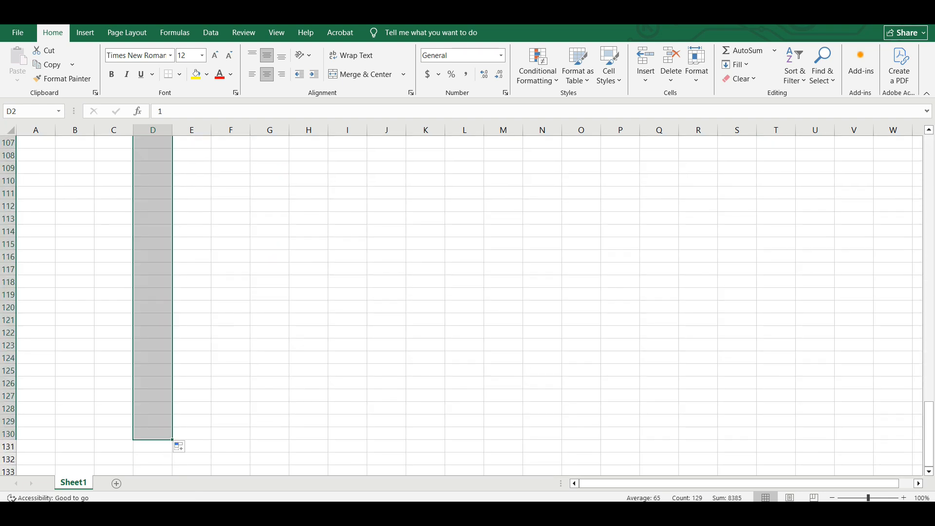
click(312, 387)
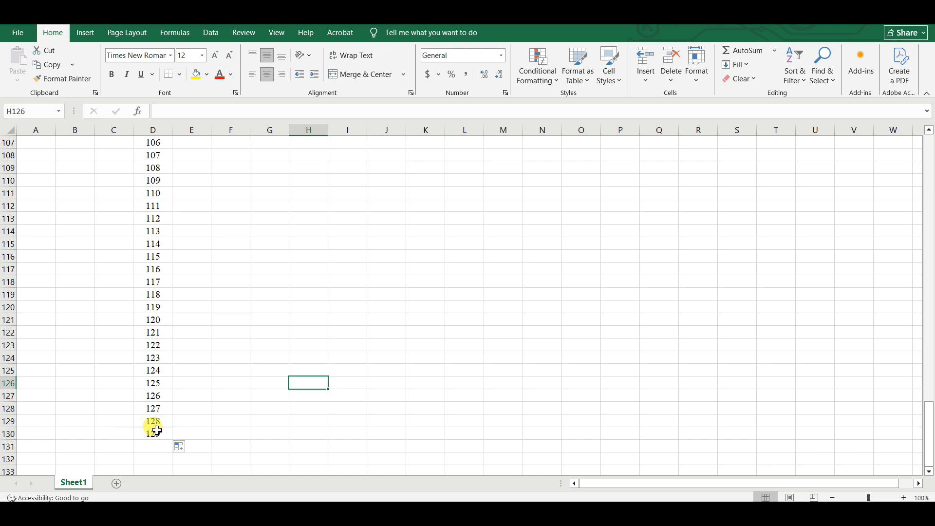
scroll(157, 430, up, 20)
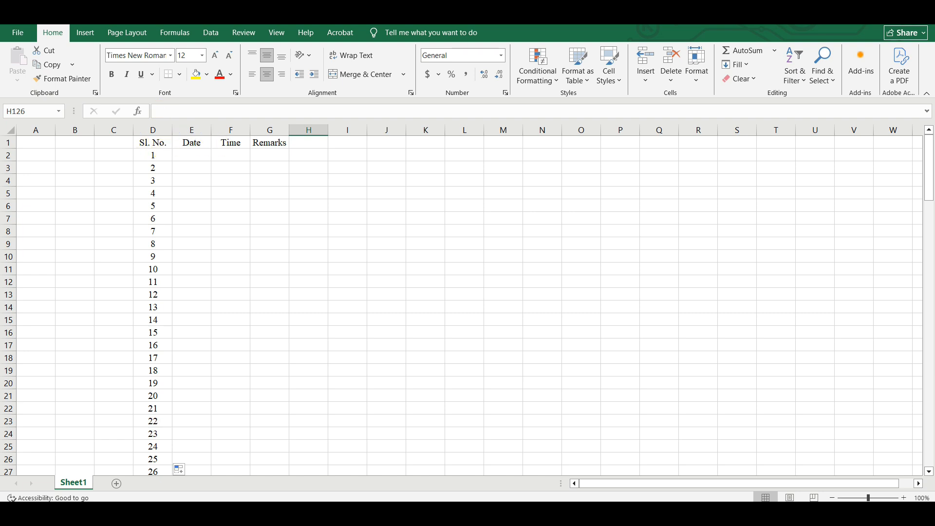
drag(211, 130, 376, 129)
Widen the Remarks column and check the value in cell D36.
click(477, 233)
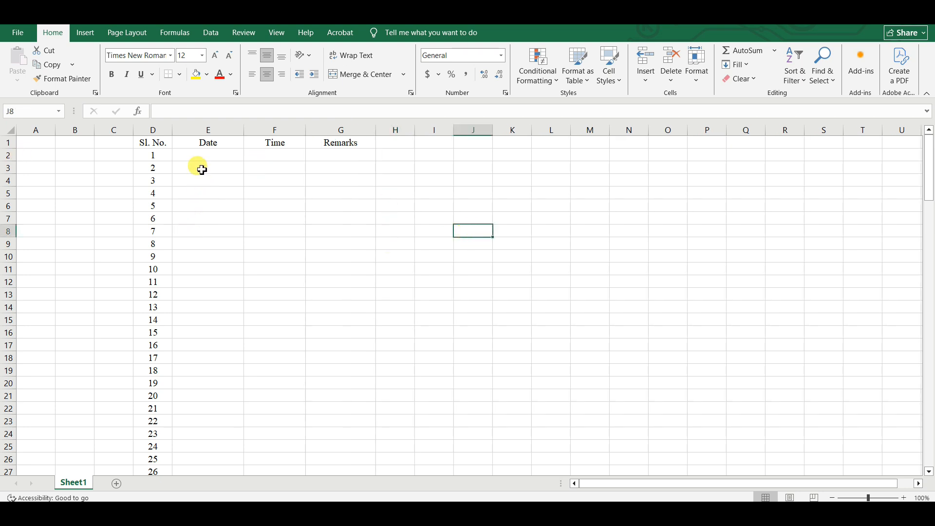
scroll(225, 331, down, 6)
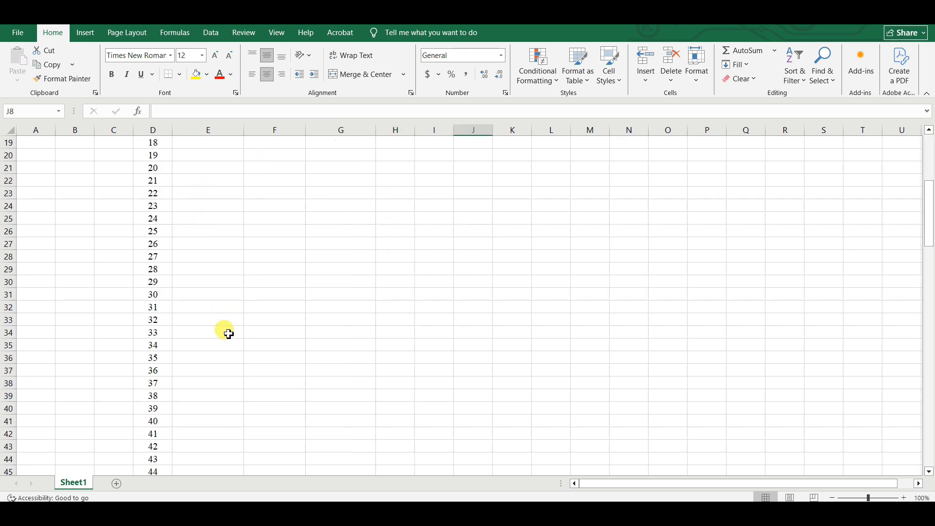
click(163, 356)
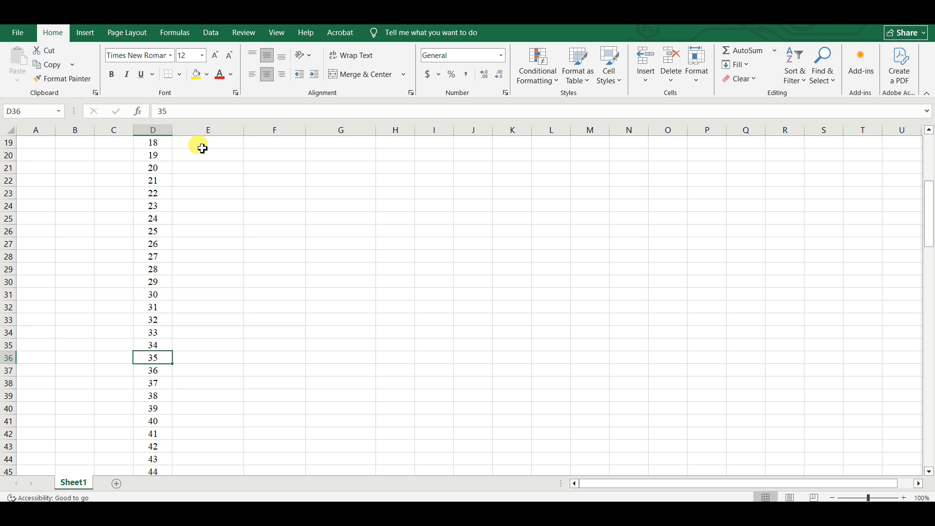
scroll(228, 266, up, 6)
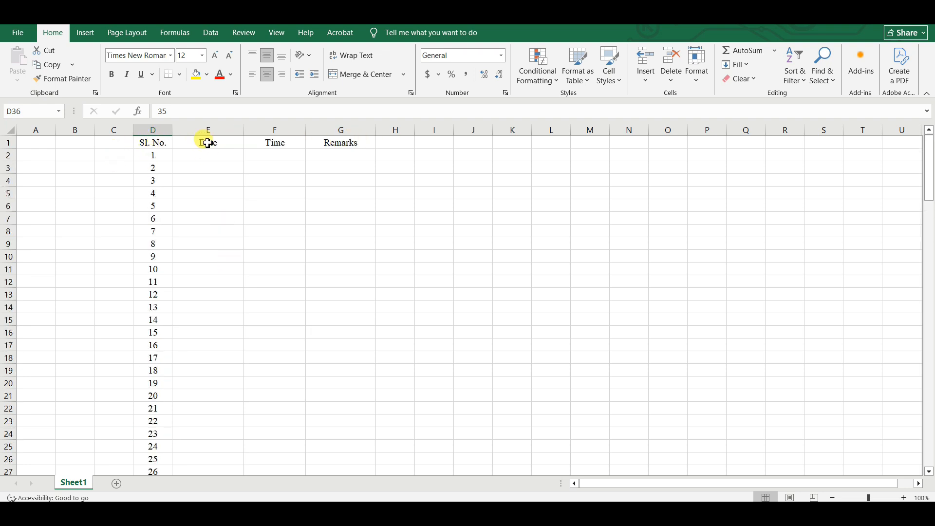
Scroll back to column A and select serial numbers 5 to 12 to check their sum.
click(917, 484)
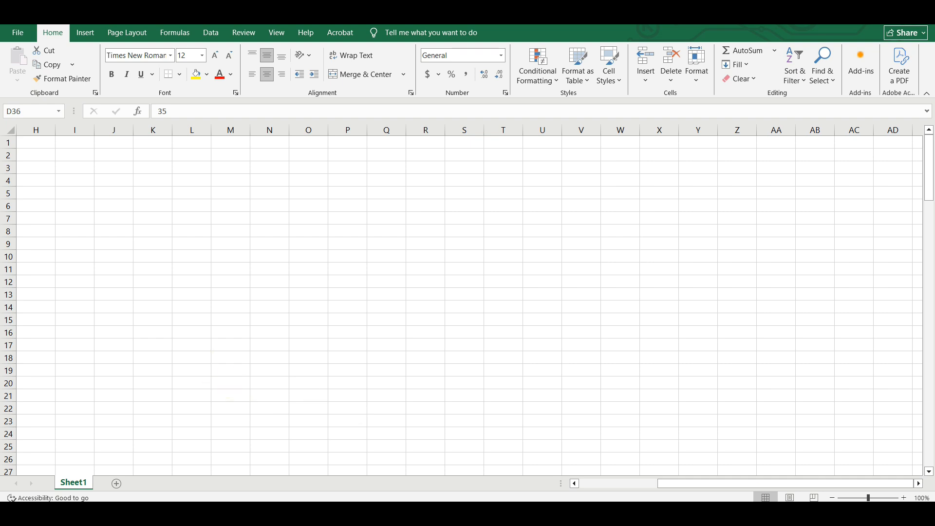
click(741, 485)
click(755, 485)
drag(754, 485, 652, 487)
click(147, 307)
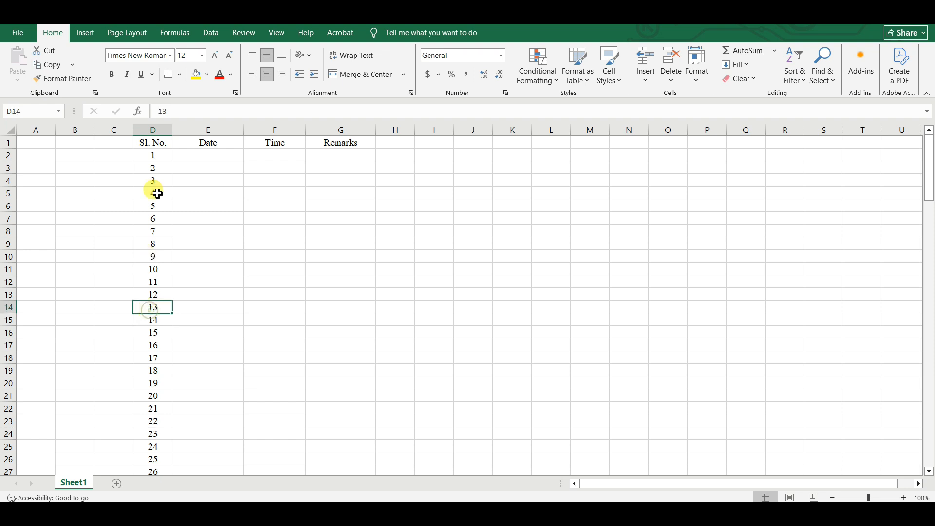
click(151, 365)
drag(153, 205, 152, 292)
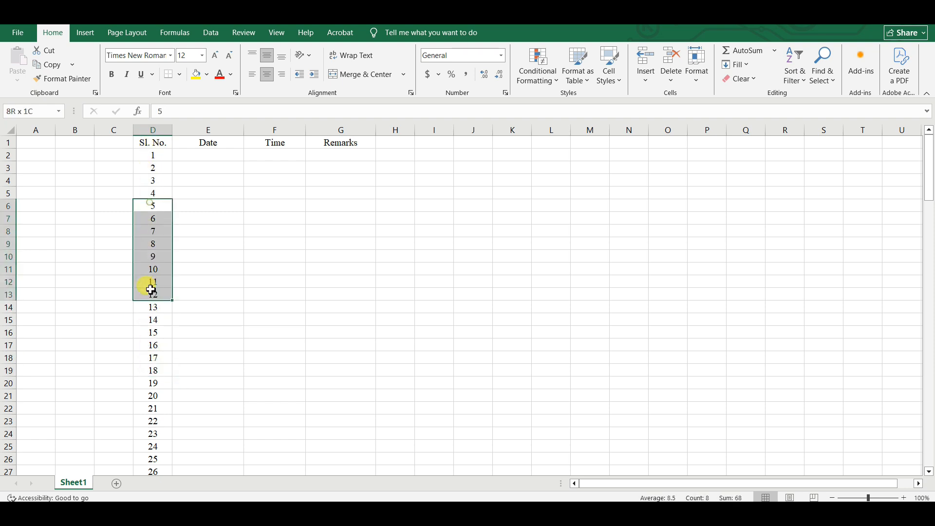
drag(814, 489, 891, 480)
click(431, 309)
drag(699, 482, 642, 485)
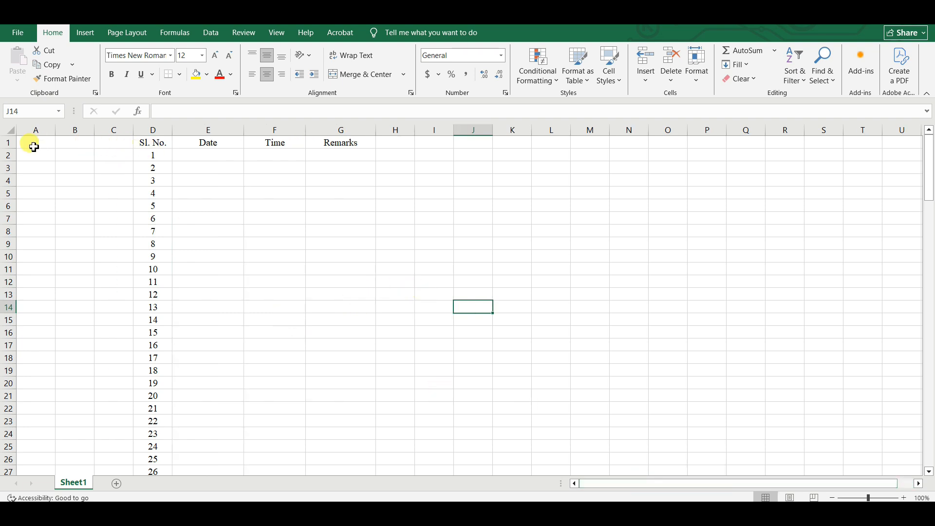
Select header row 1 and switch to the View tab.
click(8, 142)
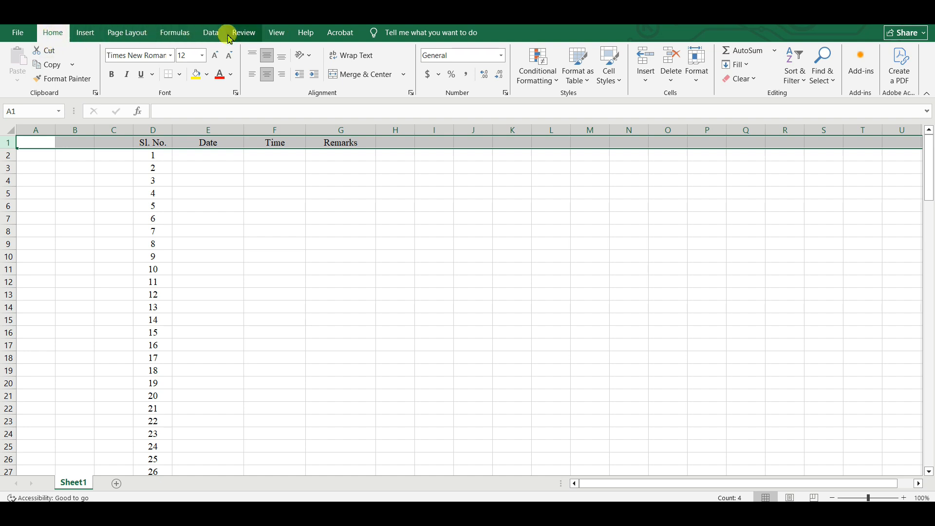
click(277, 34)
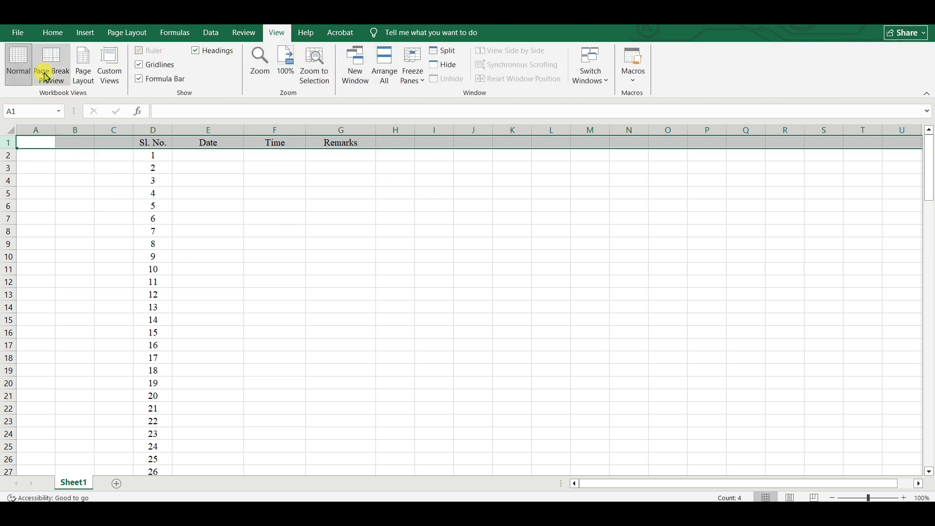
Apply Freeze Top Row, then scroll down and back up to confirm the headers stay fixed.
click(423, 82)
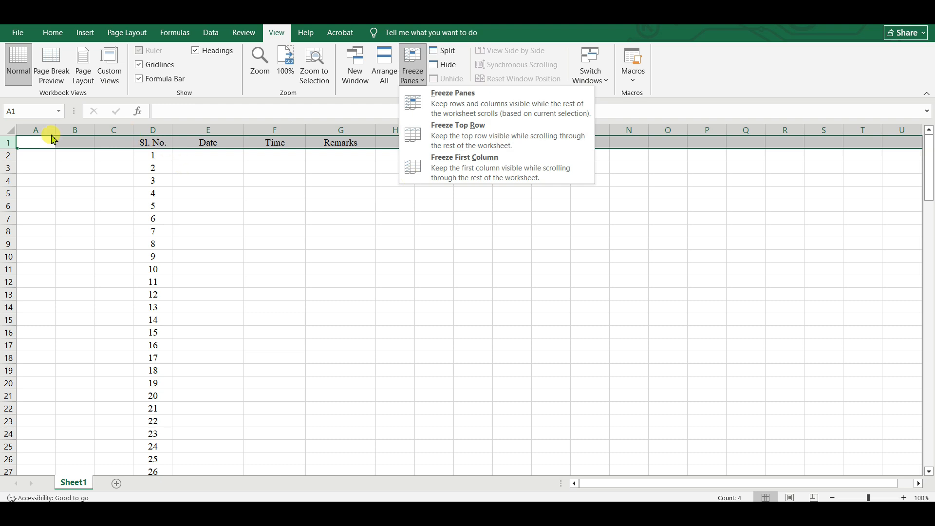
click(472, 132)
scroll(478, 257, down, 5)
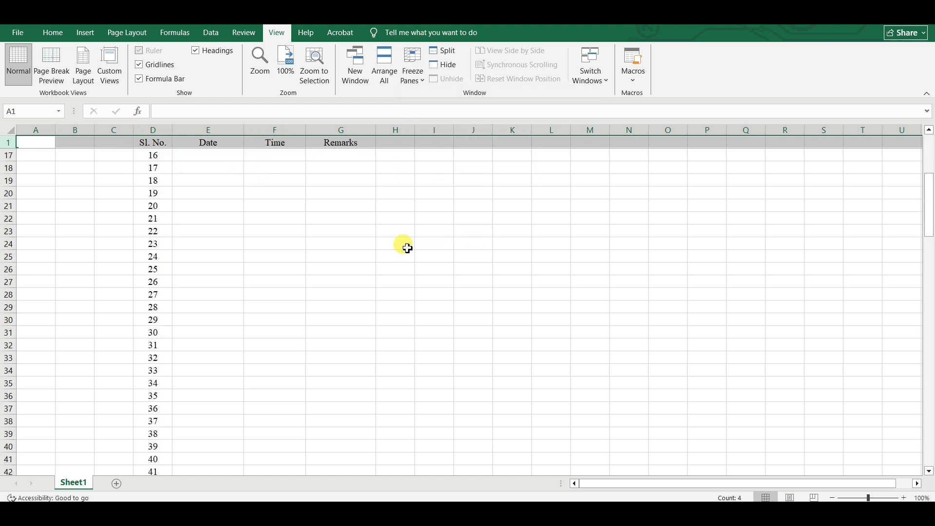
click(403, 243)
scroll(182, 231, up, 5)
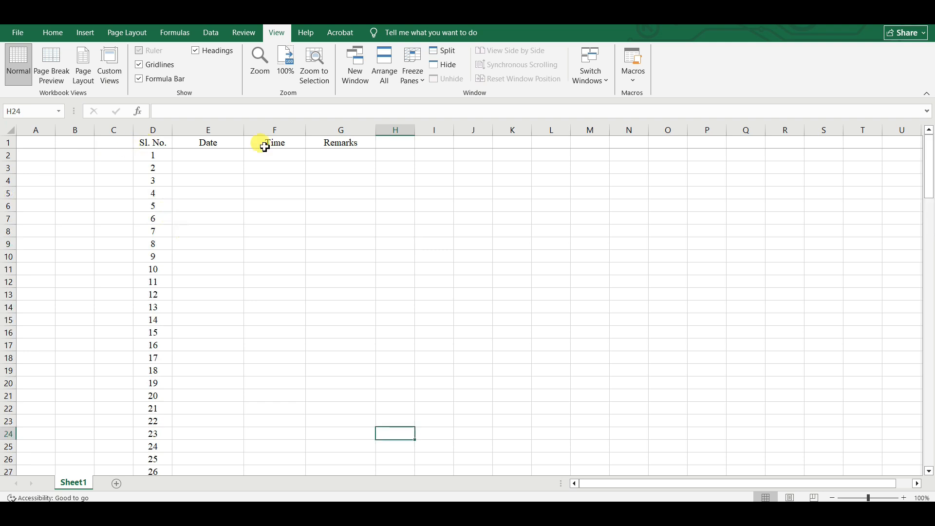
scroll(281, 287, down, 14)
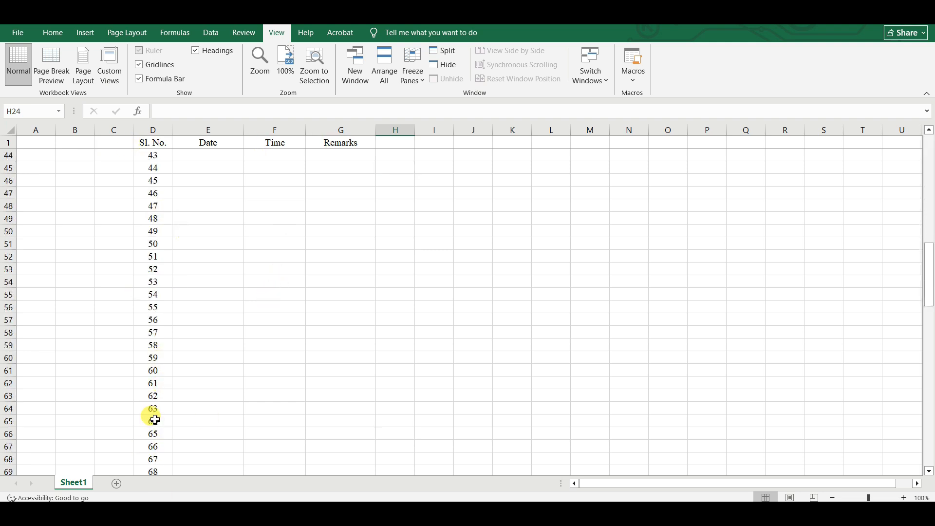
scroll(155, 420, down, 20)
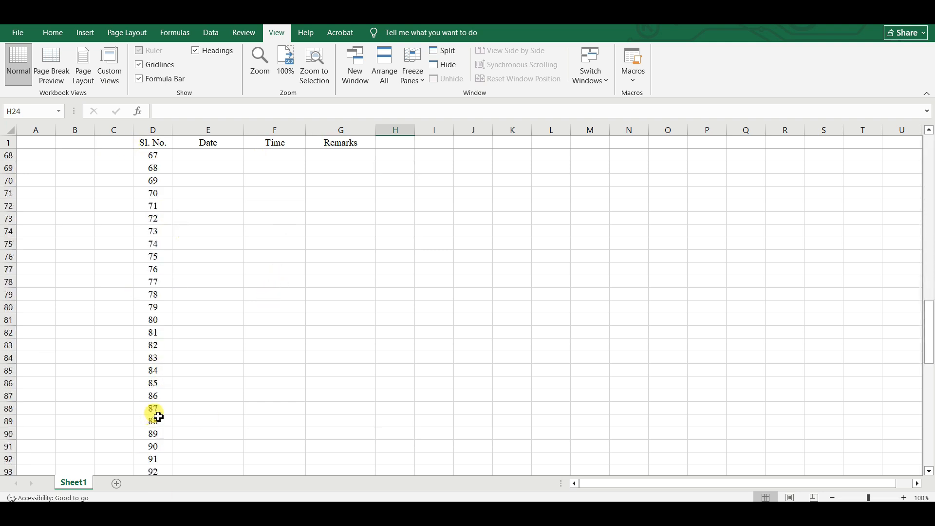
click(247, 363)
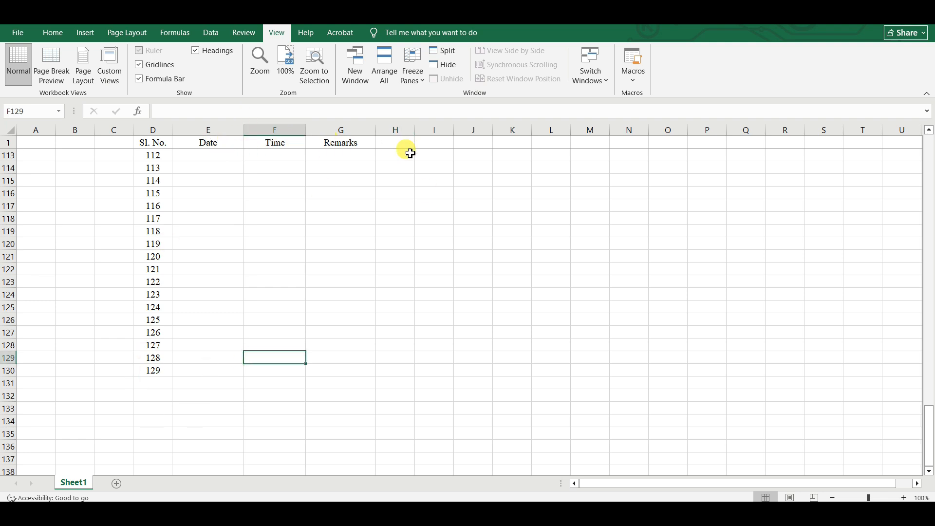
scroll(343, 268, up, 20)
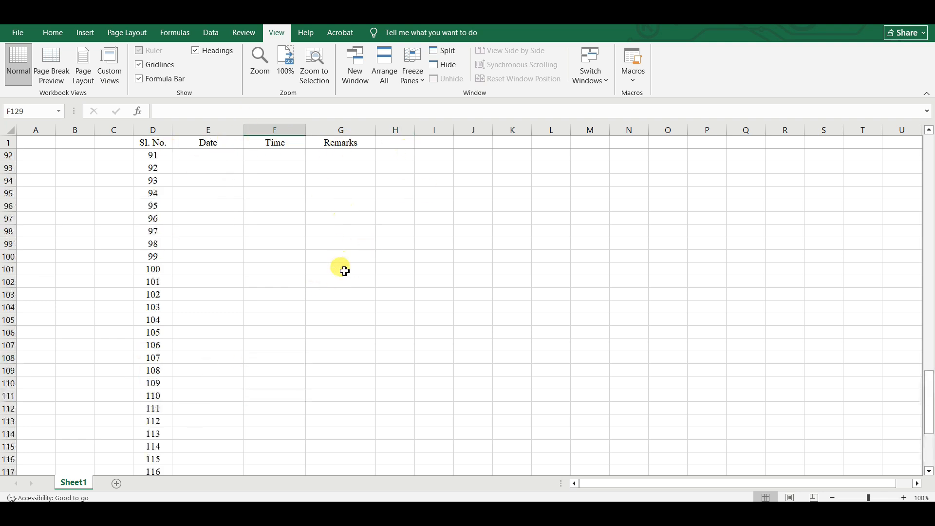
scroll(345, 270, up, 4)
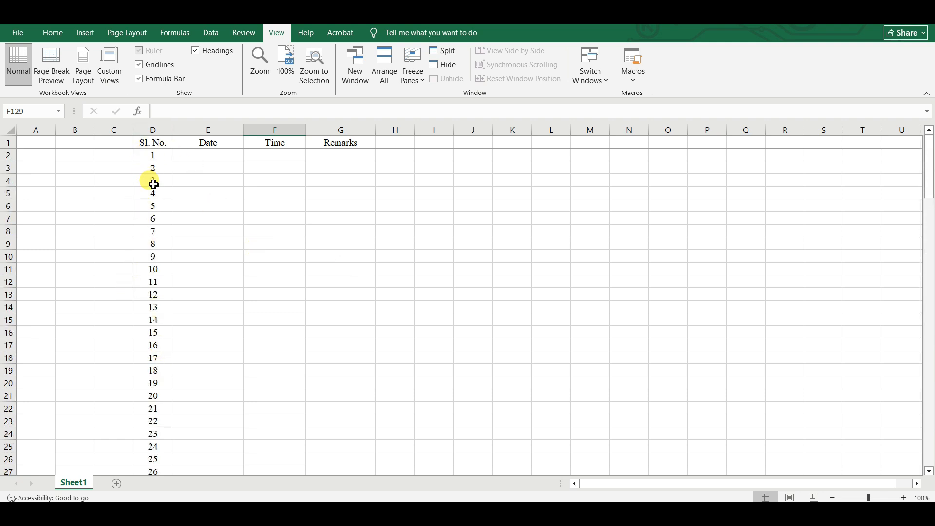
Select column D, apply Freeze First Column, and scroll sideways to test it.
click(152, 129)
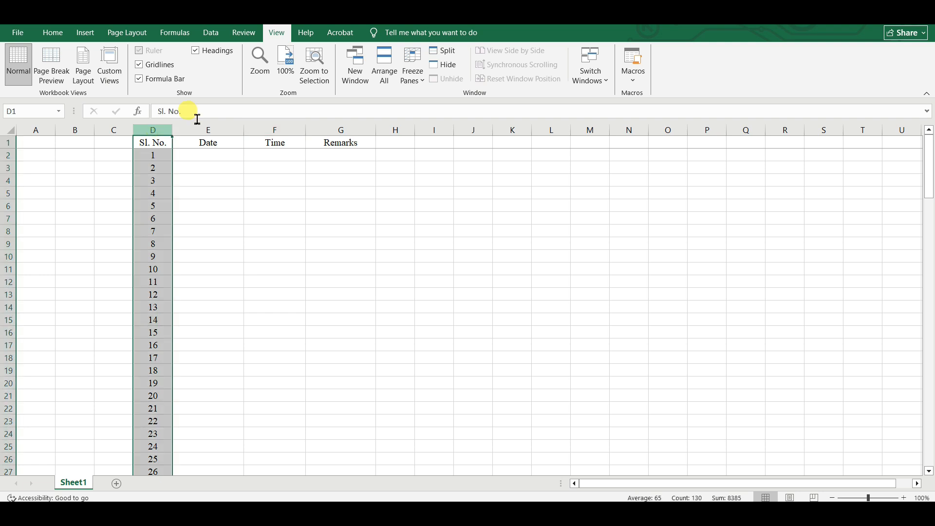
click(276, 33)
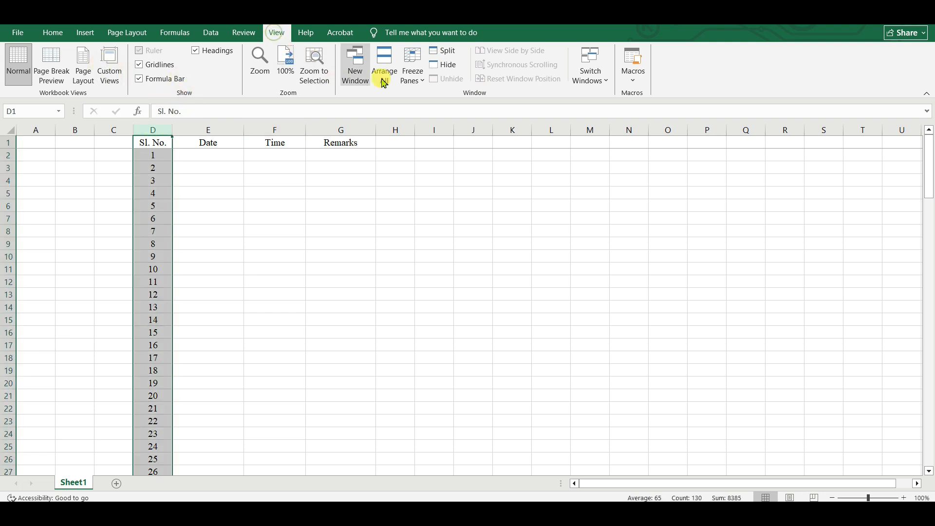
click(426, 84)
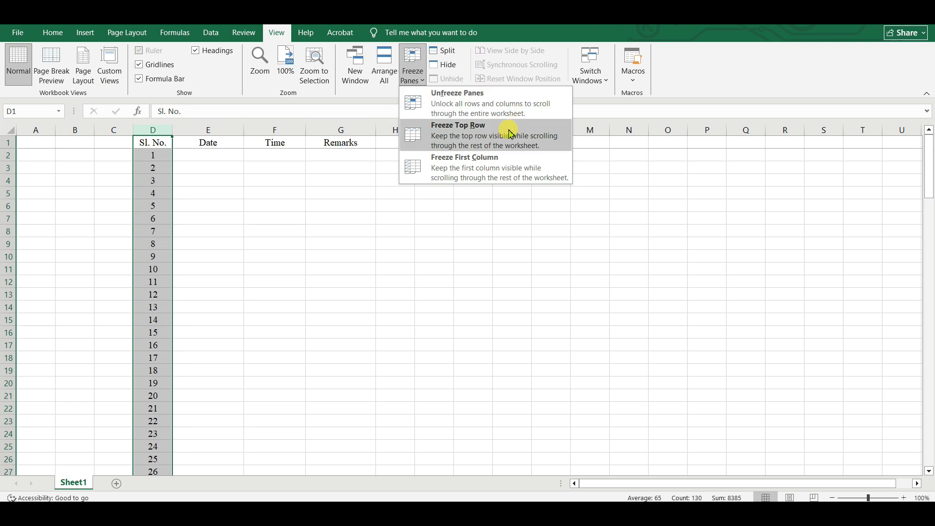
click(479, 167)
click(377, 209)
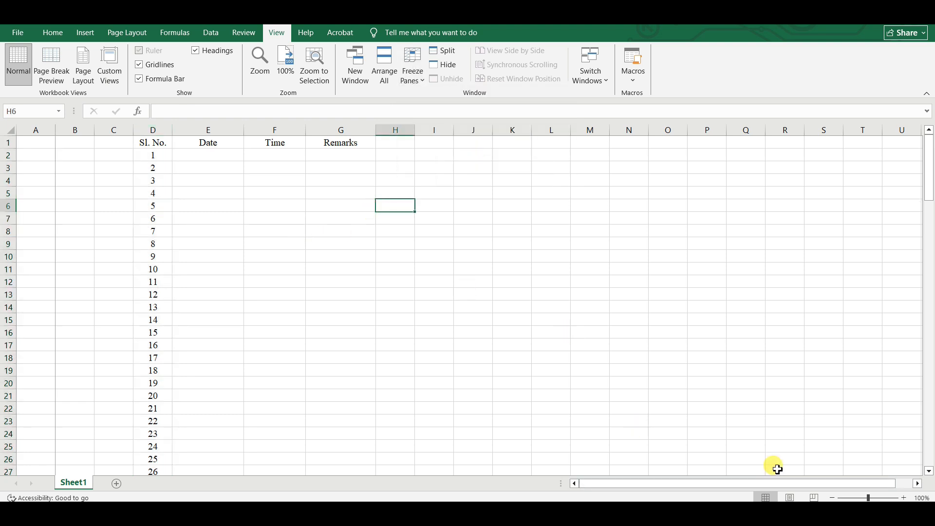
mouse_move(779, 485)
mouse_down()
mouse_move(918, 493)
mouse_move(767, 492)
mouse_up()
click(917, 487)
click(917, 486)
click(917, 486)
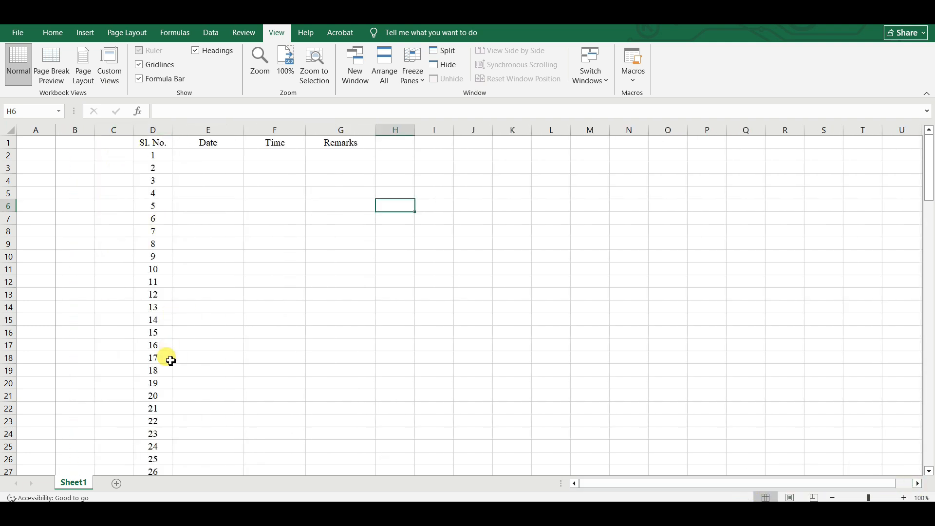
Delete the empty columns A to C so Sl. No. moves into frozen column A.
drag(117, 131, 37, 130)
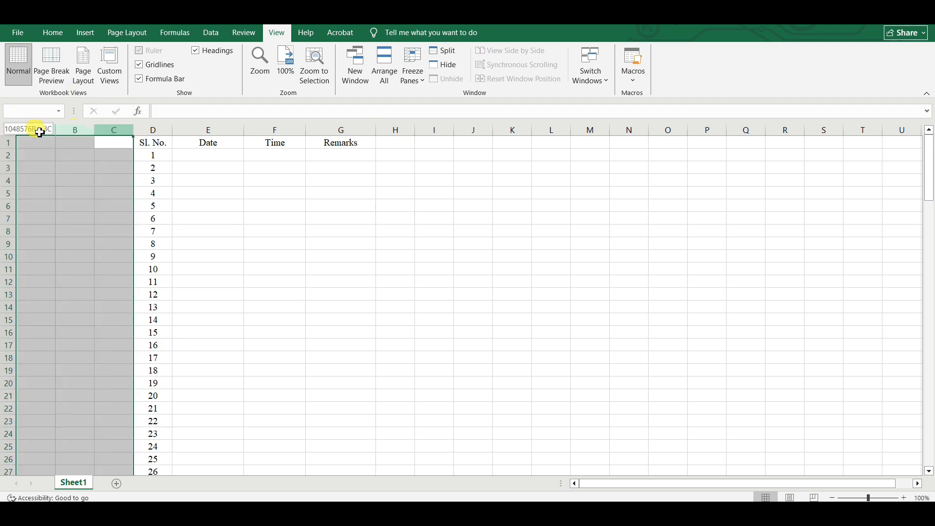
right_click(70, 129)
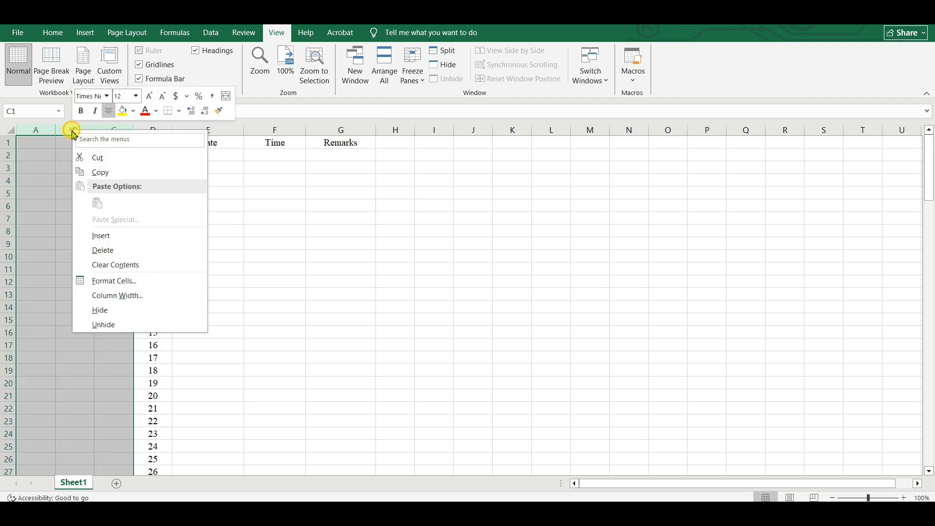
click(104, 250)
click(282, 270)
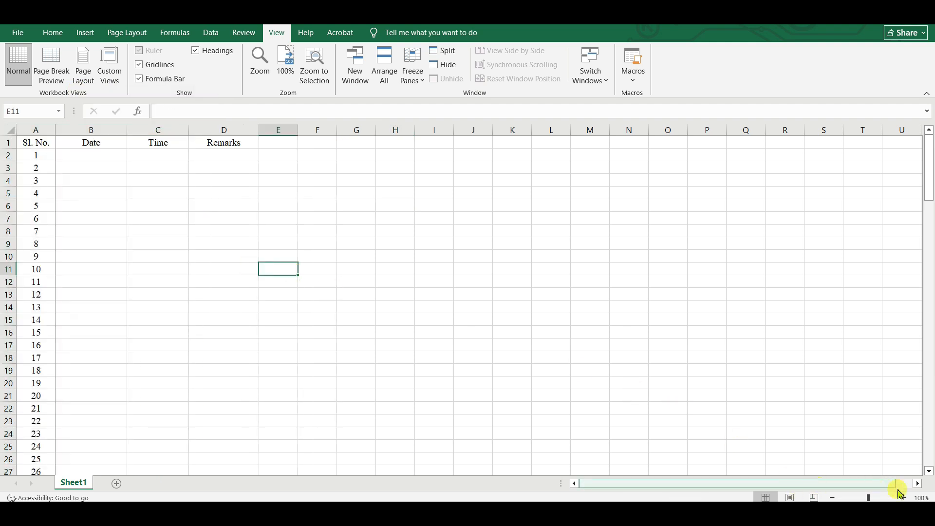
click(918, 483)
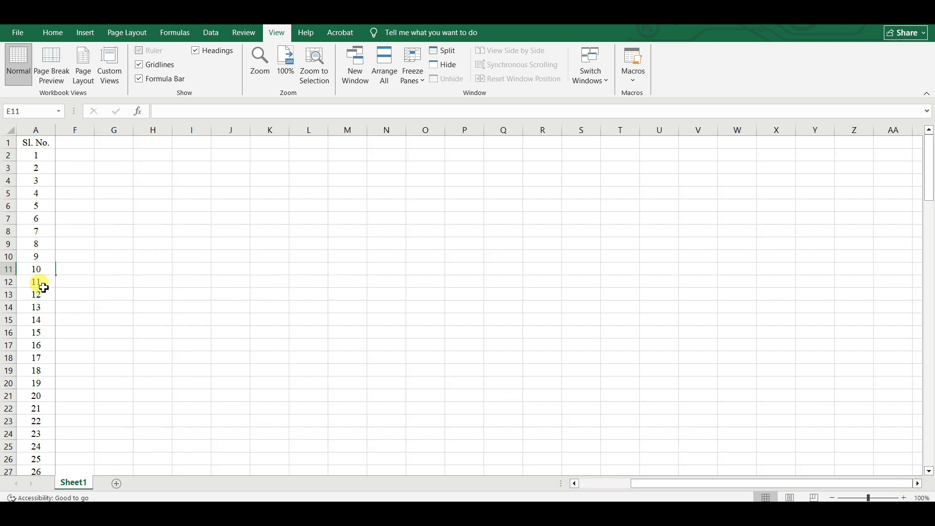
drag(729, 484, 675, 484)
click(275, 144)
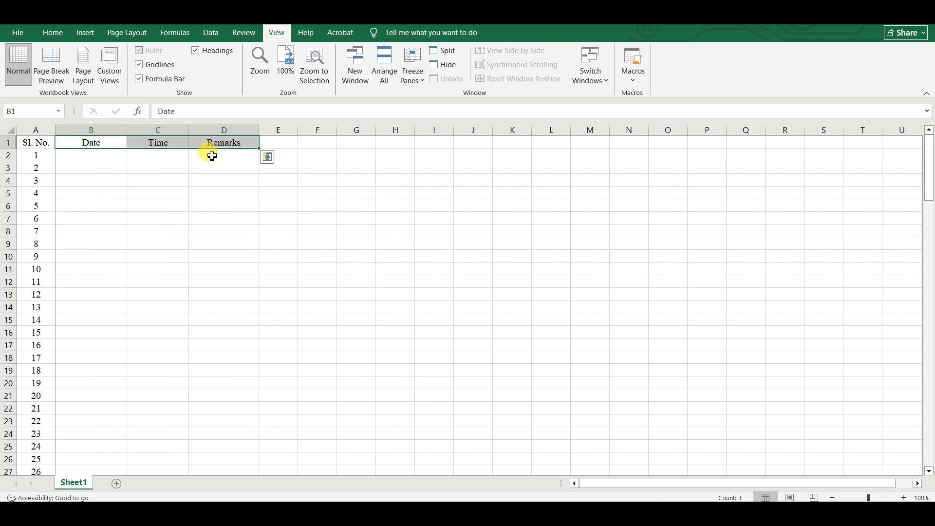
Copy the Date, Time and Remarks headers and paste them at E1, H1, K1, N1, Q1 and T1.
key(ctrl+c)
key(ctrl+v)
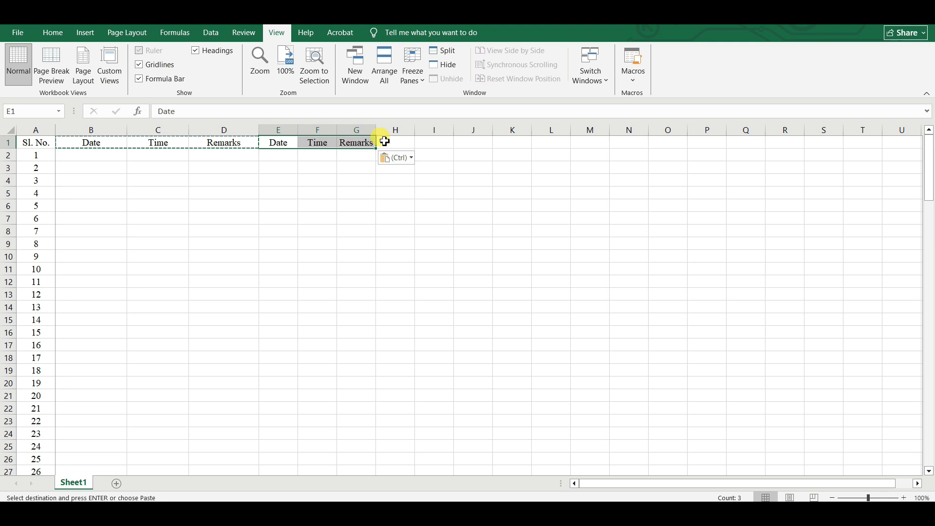
click(385, 142)
key(ctrl+v)
click(512, 142)
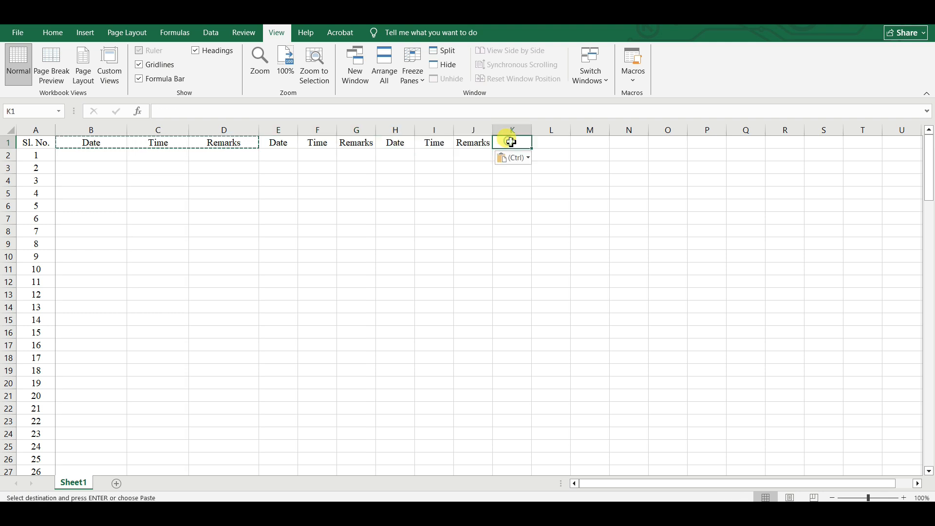
key(ctrl+v)
click(629, 142)
key(ctrl+v)
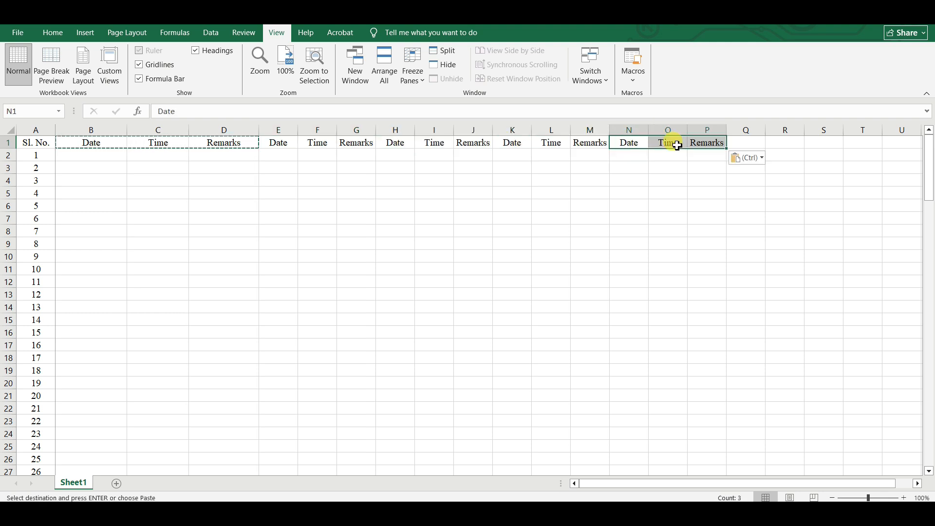
click(742, 145)
key(ctrl+v)
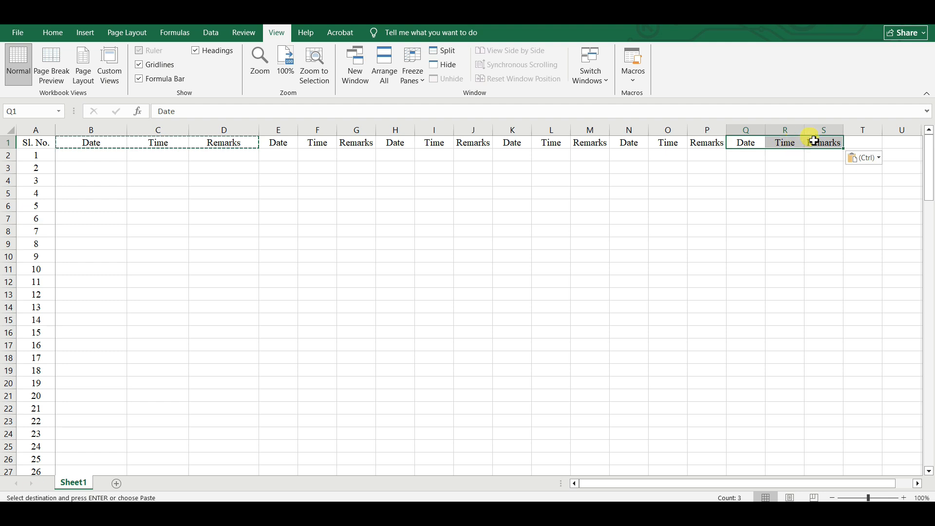
click(859, 141)
key(ctrl+v)
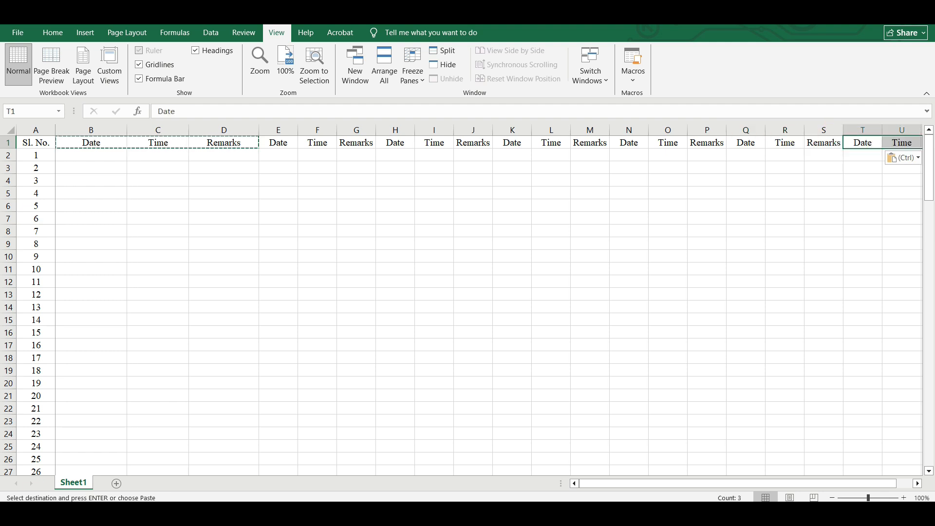
Scroll back to column A and select all of row 1.
drag(775, 487, 855, 485)
click(917, 483)
click(917, 483)
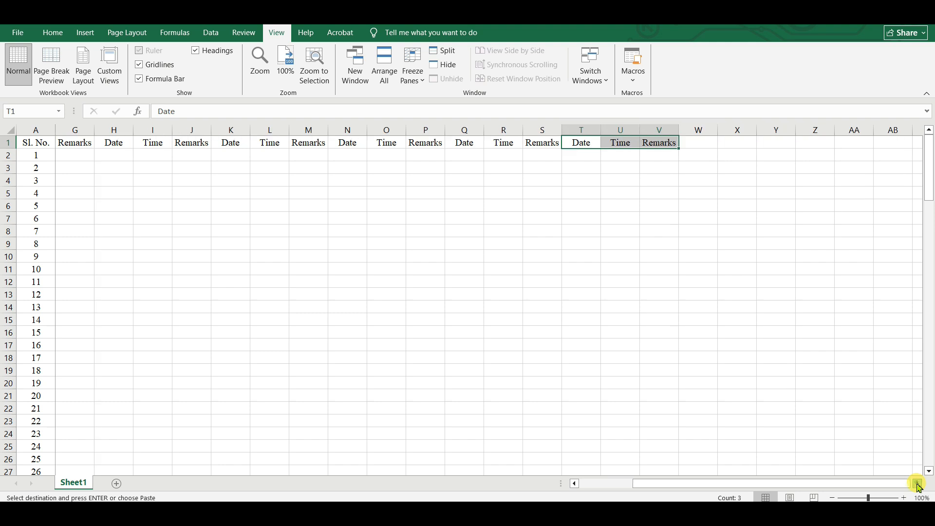
click(918, 484)
click(917, 483)
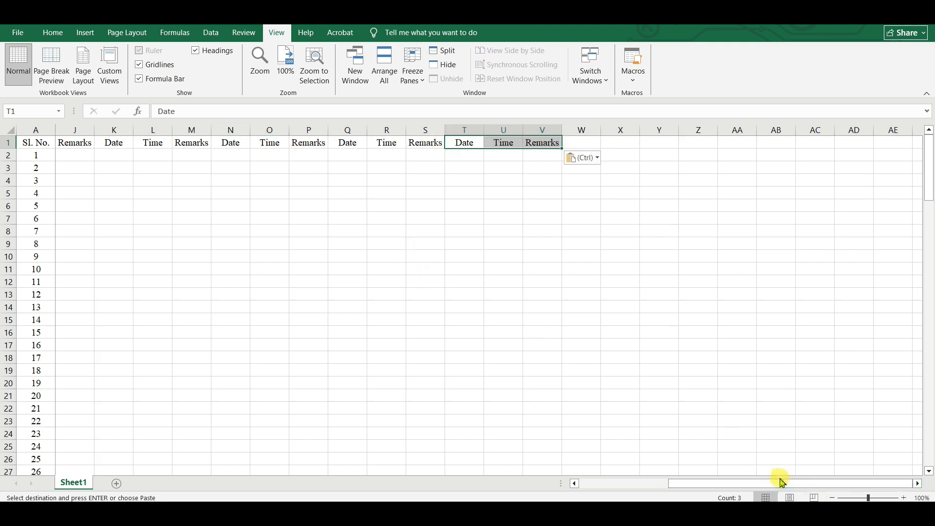
drag(793, 486, 655, 493)
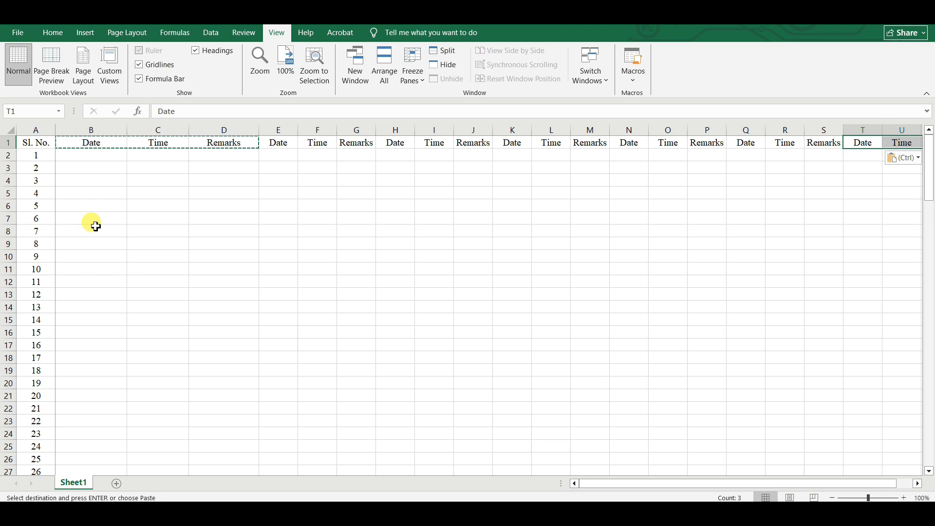
click(8, 142)
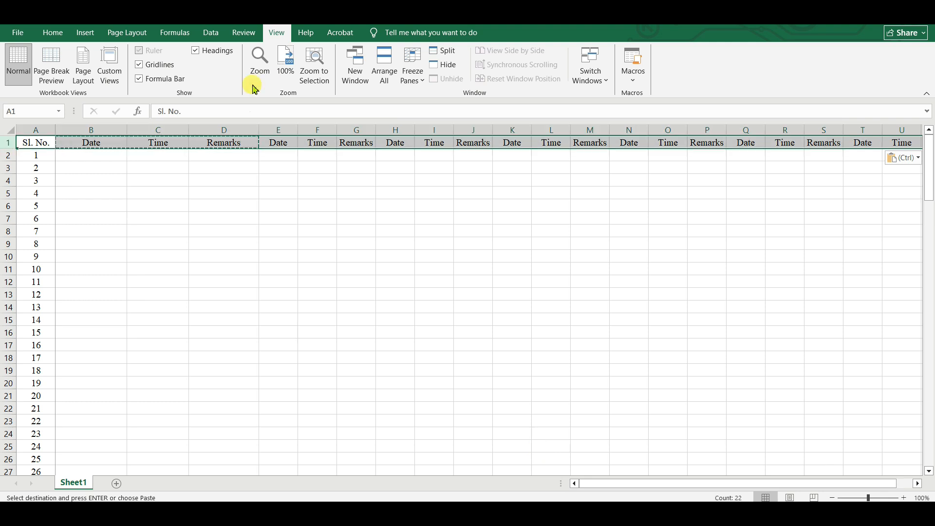
Apply Freeze Top Row again, then scroll down and sideways to check the headers stay visible.
click(424, 78)
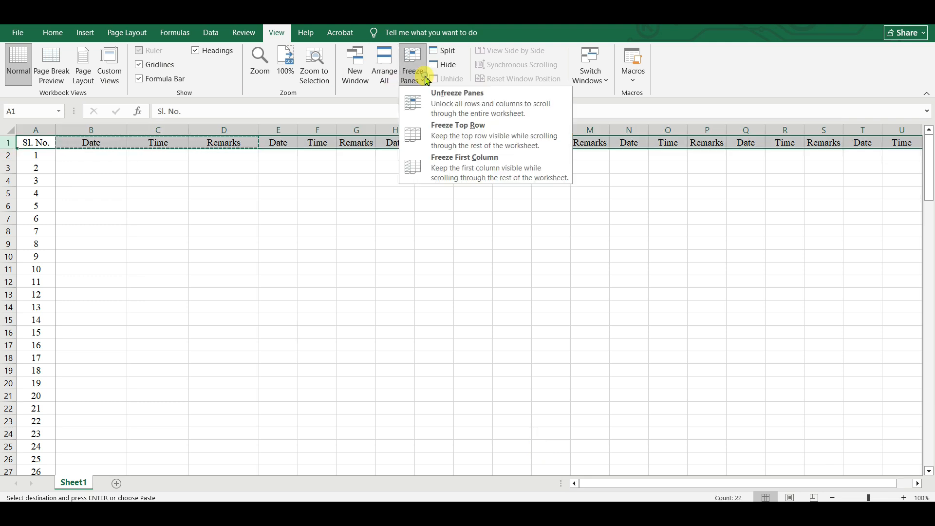
click(480, 134)
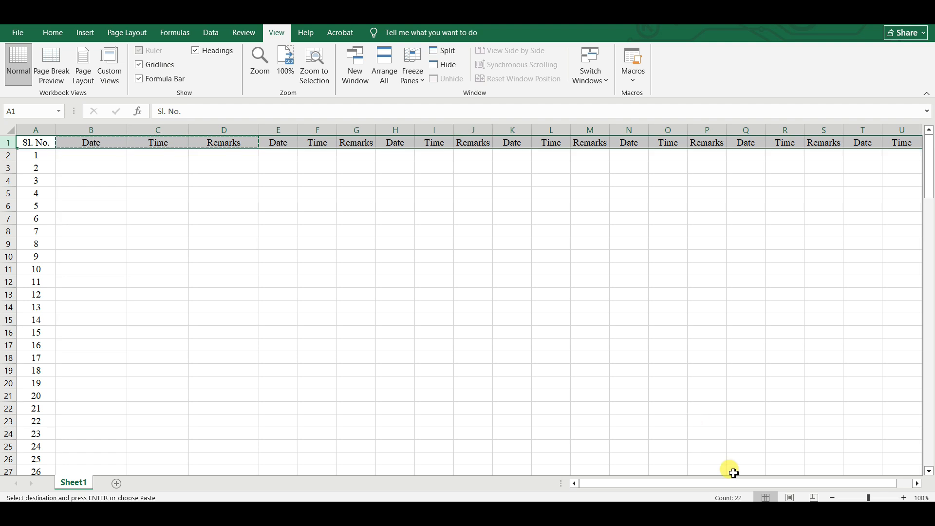
drag(742, 483, 785, 489)
drag(850, 489, 853, 489)
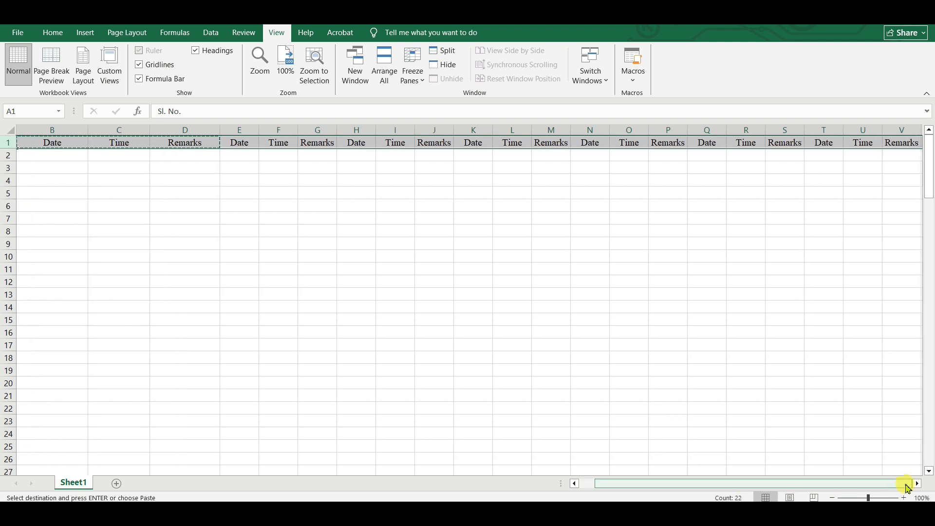
click(918, 484)
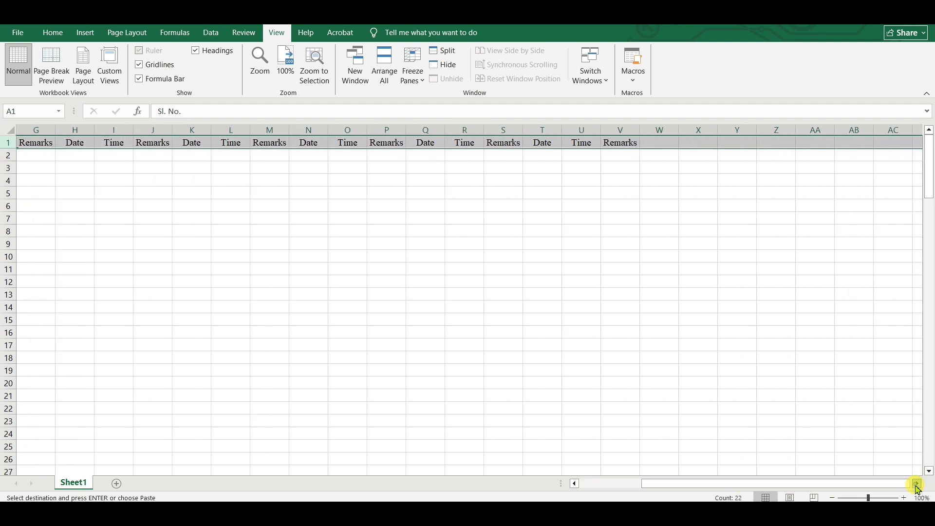
drag(840, 484, 753, 491)
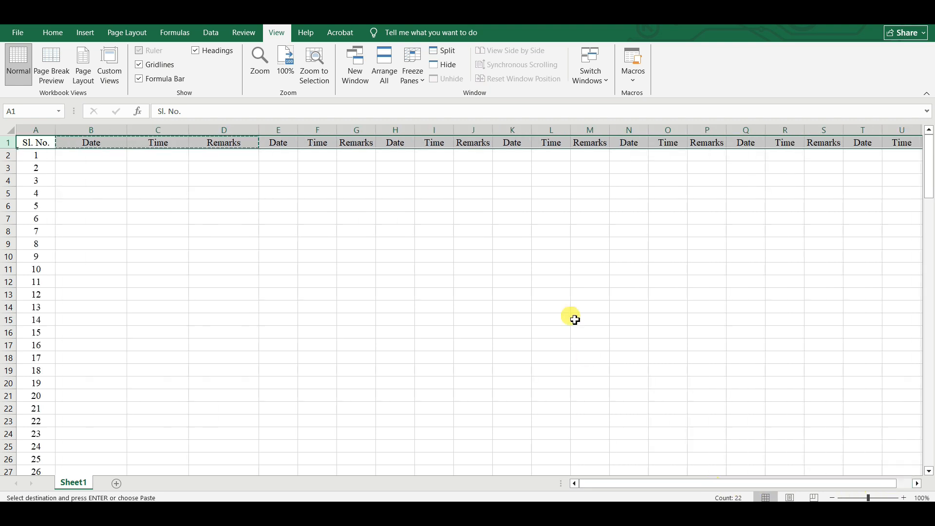
scroll(570, 311, down, 13)
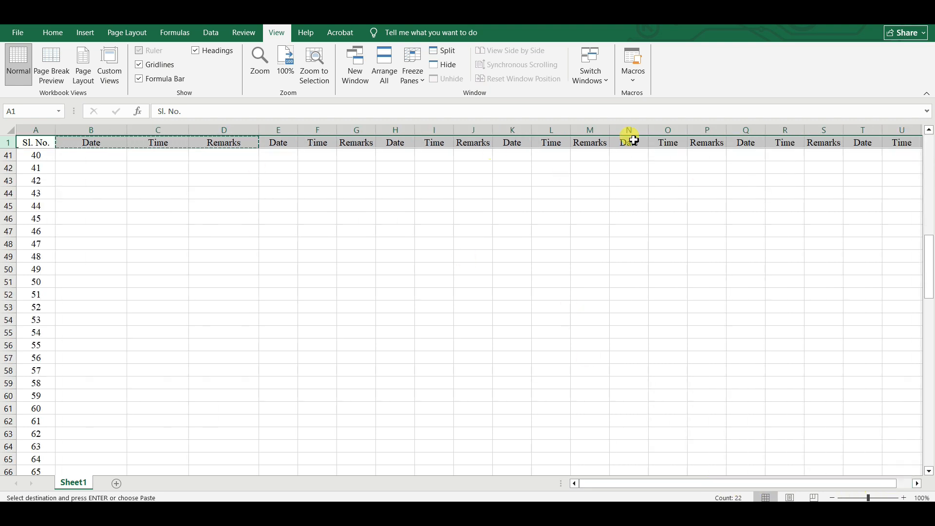
drag(857, 485, 645, 487)
Freeze the first column (Sl. No.) instead of the top row.
click(21, 130)
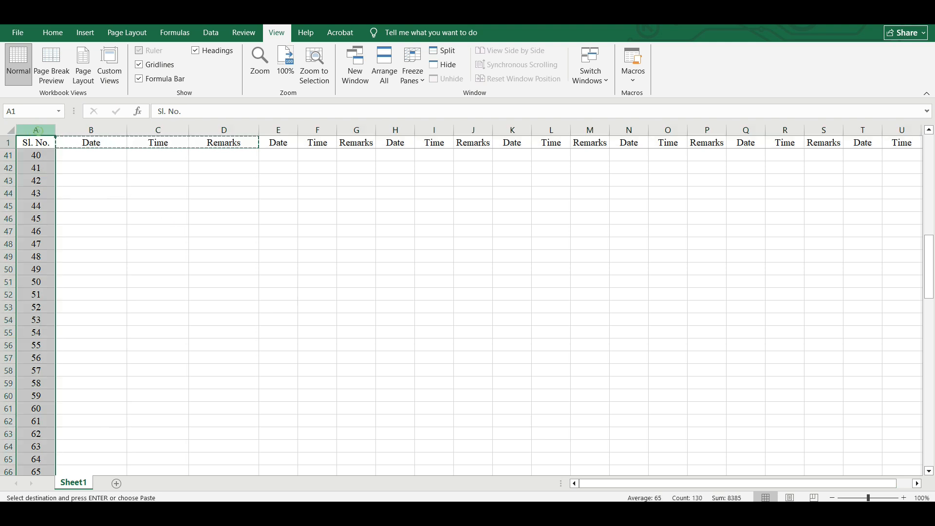
click(428, 84)
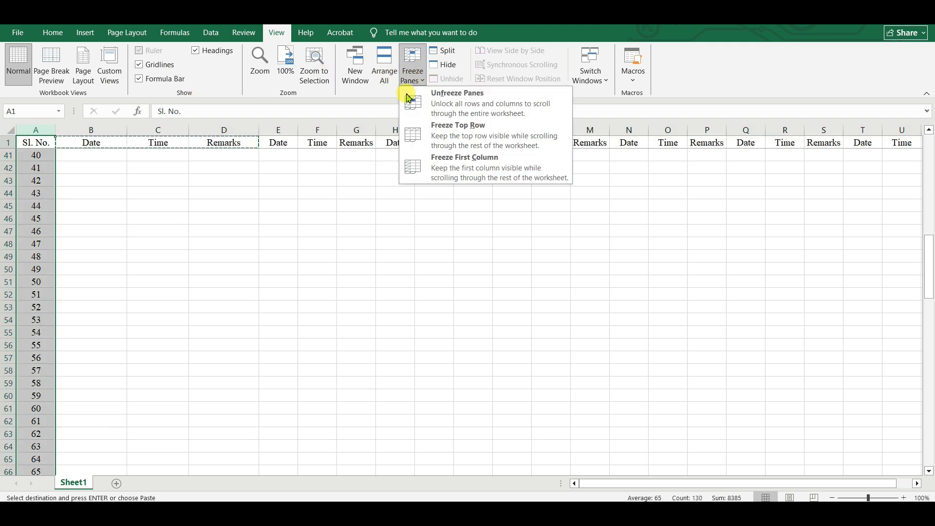
click(484, 155)
click(461, 288)
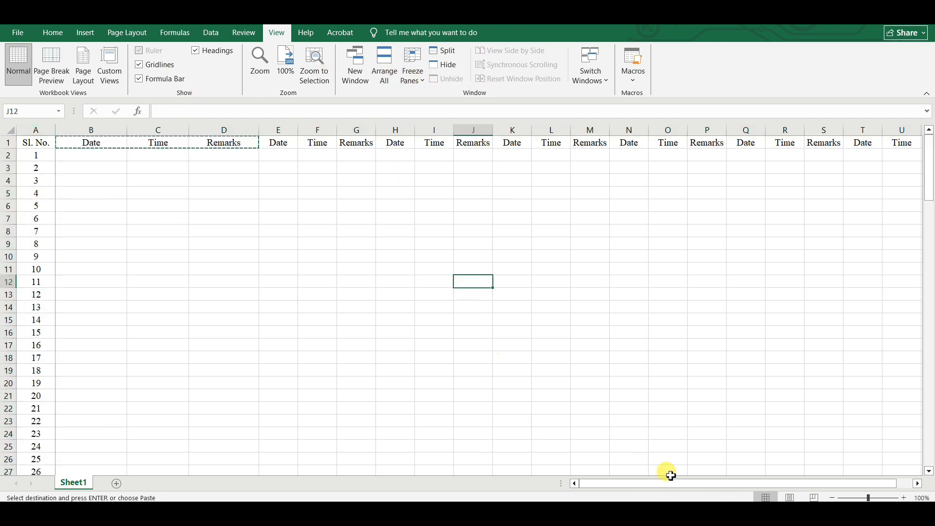
Scroll right and down to confirm column A stays visible, then select row 1.
click(917, 484)
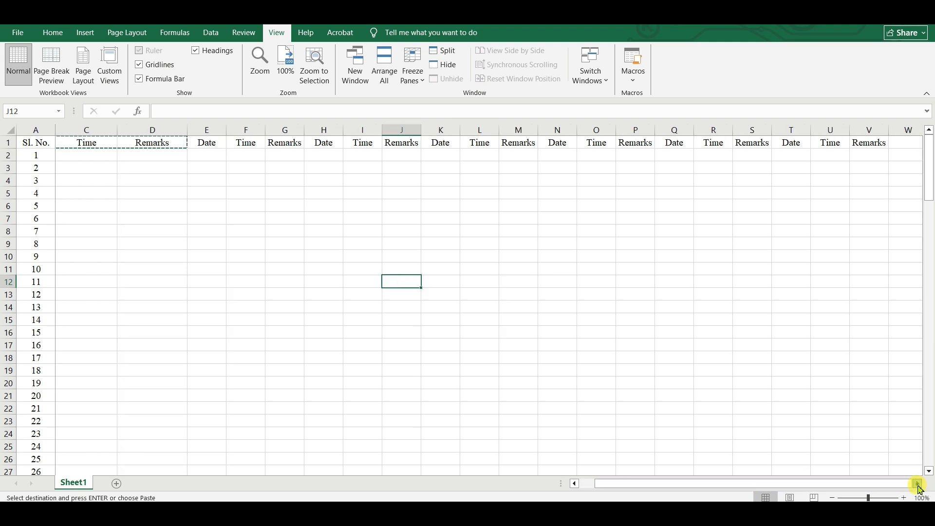
drag(917, 485, 917, 485)
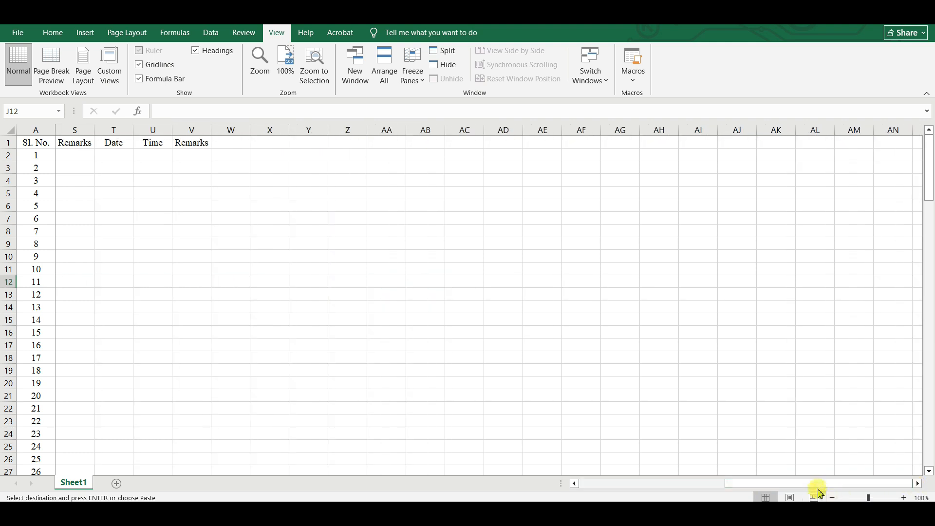
drag(818, 485, 623, 484)
scroll(336, 280, down, 7)
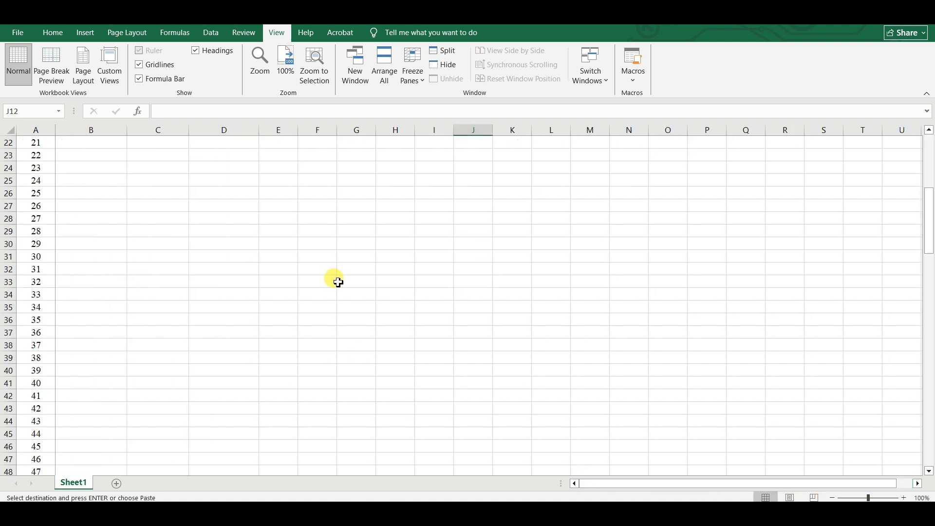
scroll(338, 283, up, 7)
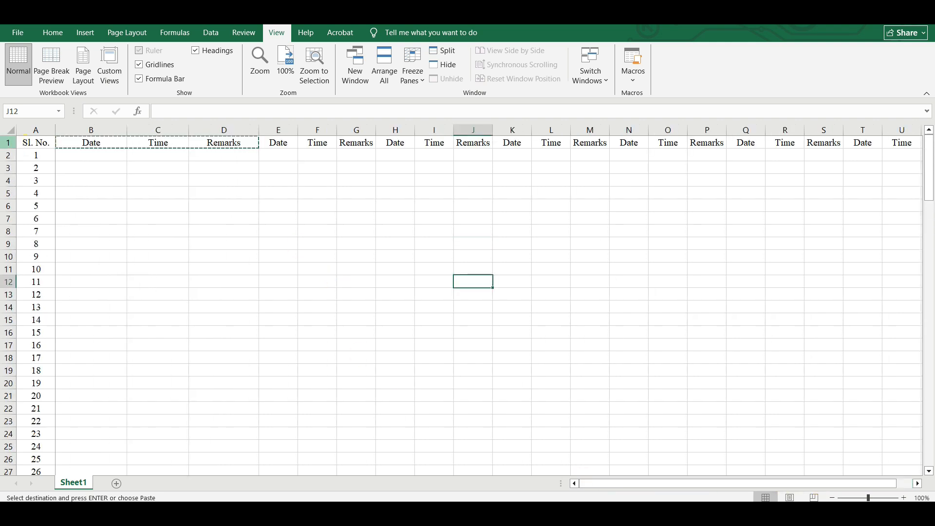
click(8, 143)
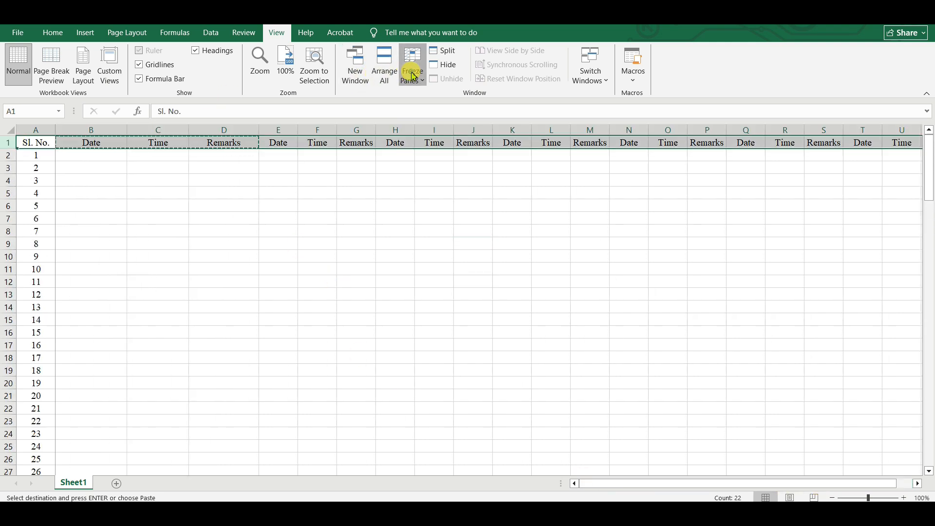
Switch to Freeze Top Row and scroll past row 100 to confirm the header stays visible.
click(413, 77)
click(482, 129)
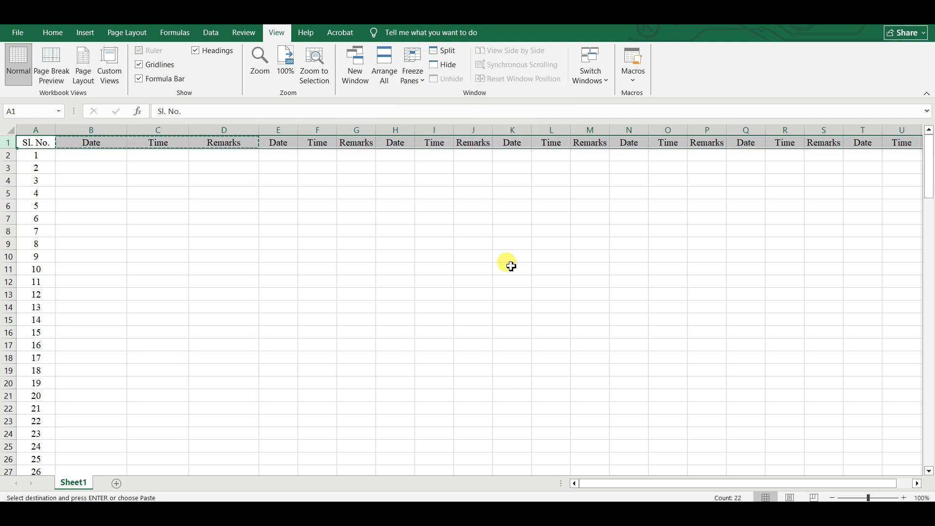
click(509, 263)
scroll(509, 263, down, 14)
scroll(511, 264, down, 14)
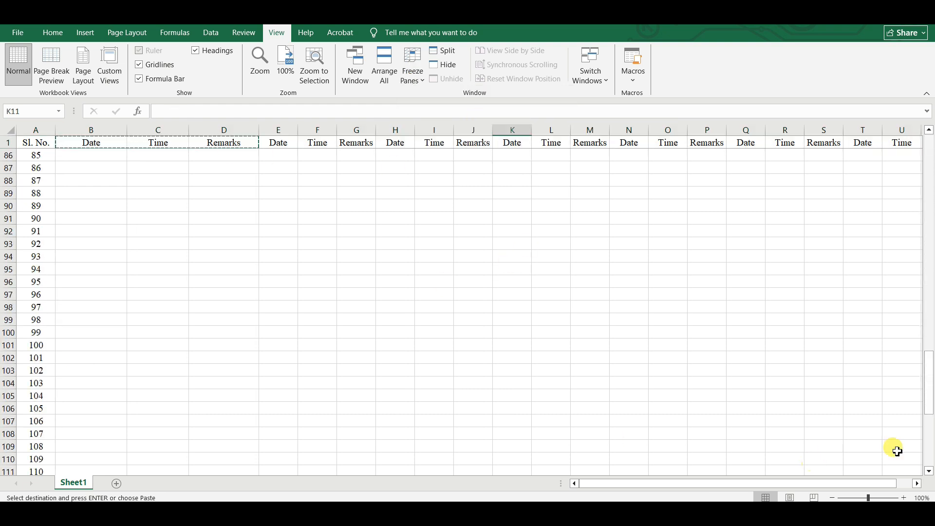
click(917, 484)
click(917, 484)
drag(880, 486, 784, 491)
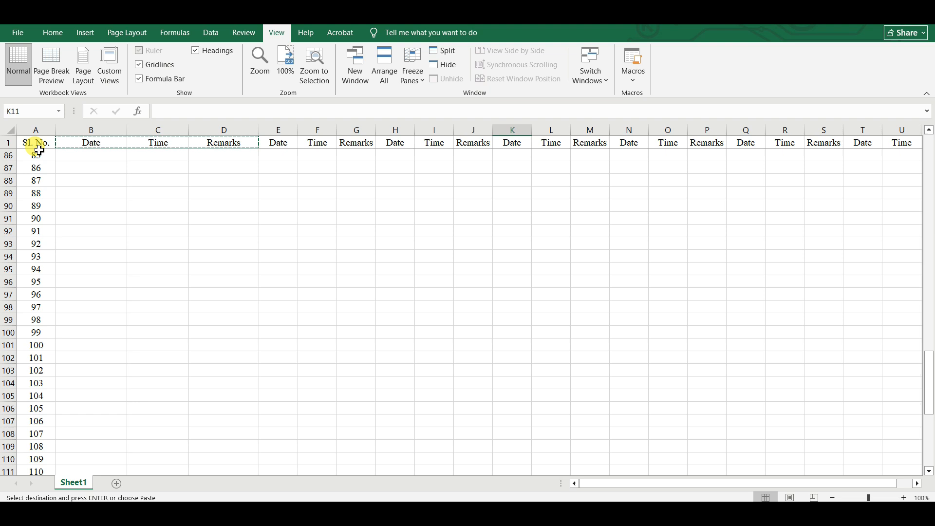
click(413, 68)
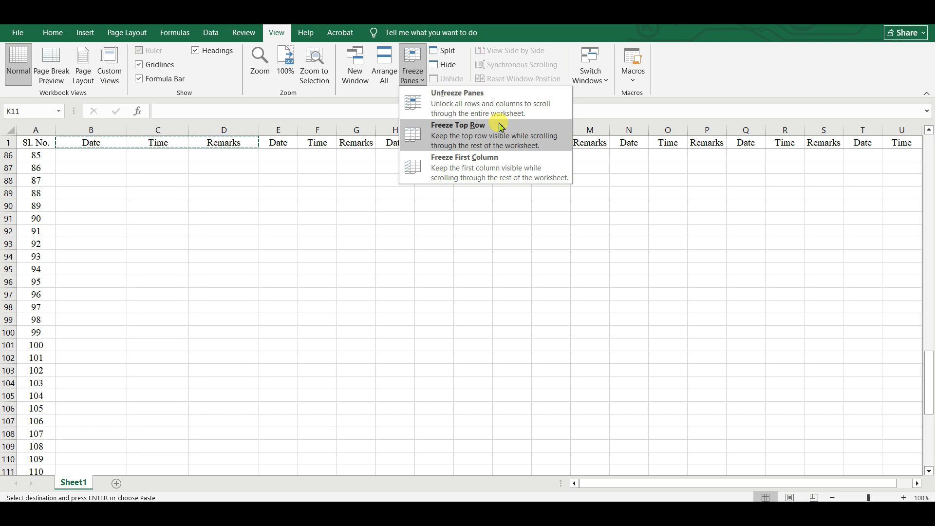
click(492, 129)
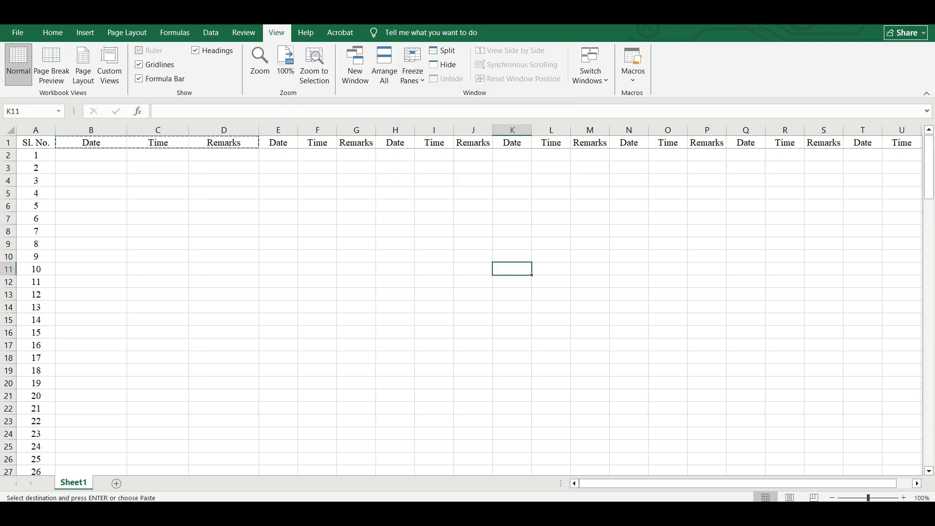
click(35, 130)
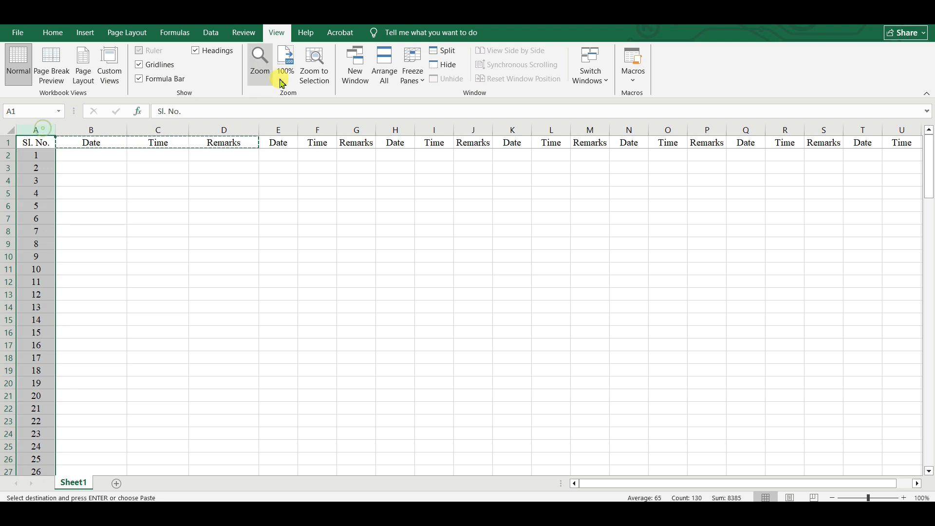
click(412, 73)
click(468, 168)
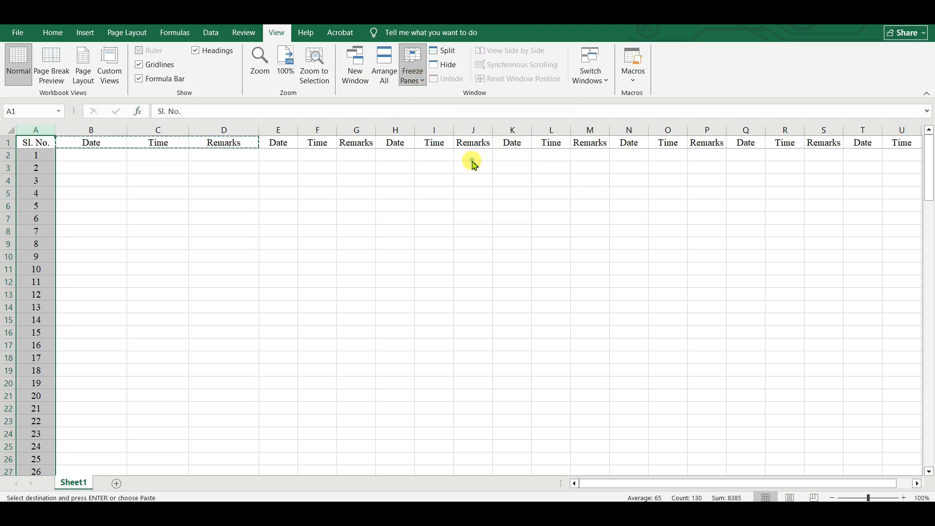
click(482, 231)
scroll(484, 232, down, 5)
scroll(484, 232, up, 5)
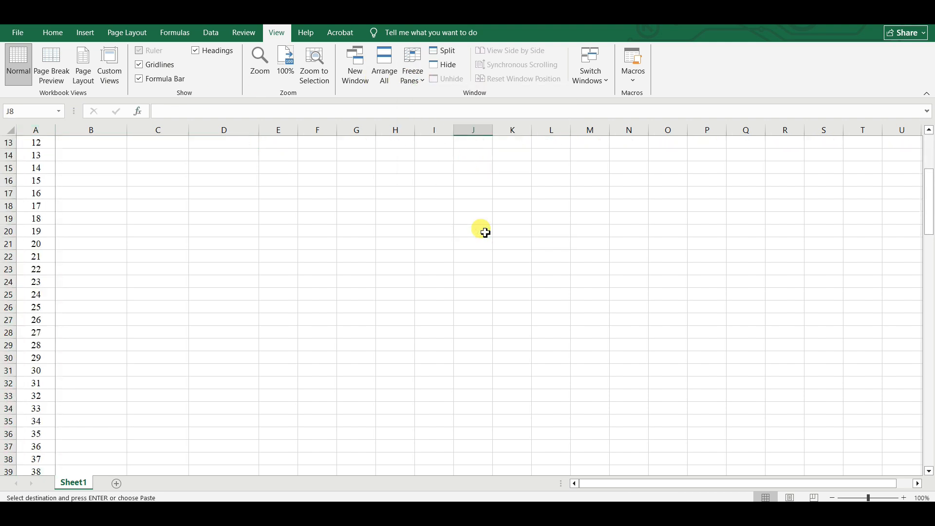
scroll(485, 233, down, 7)
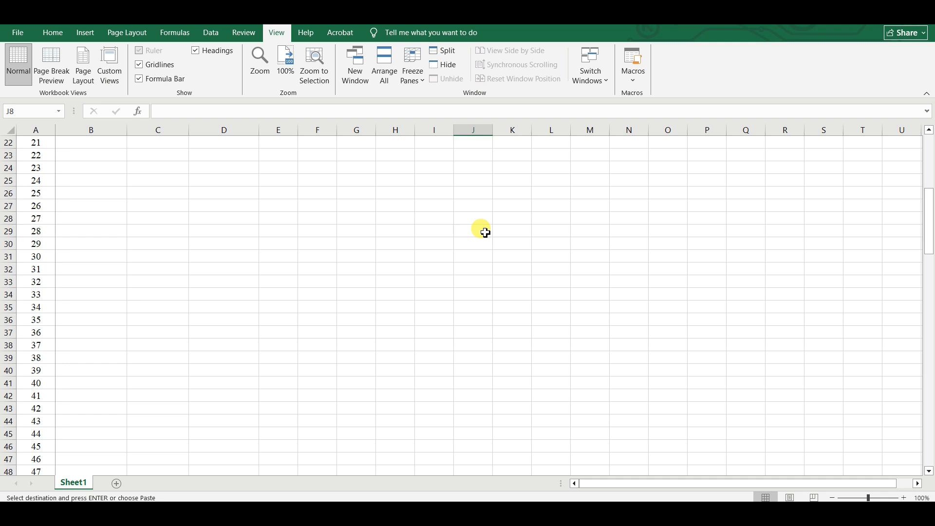
scroll(485, 232, down, 5)
scroll(485, 232, up, 12)
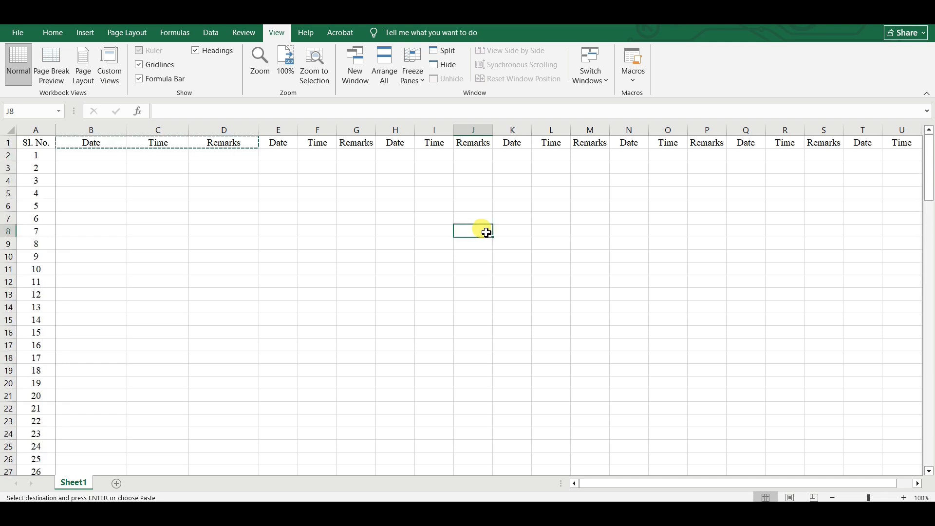
click(385, 194)
click(97, 154)
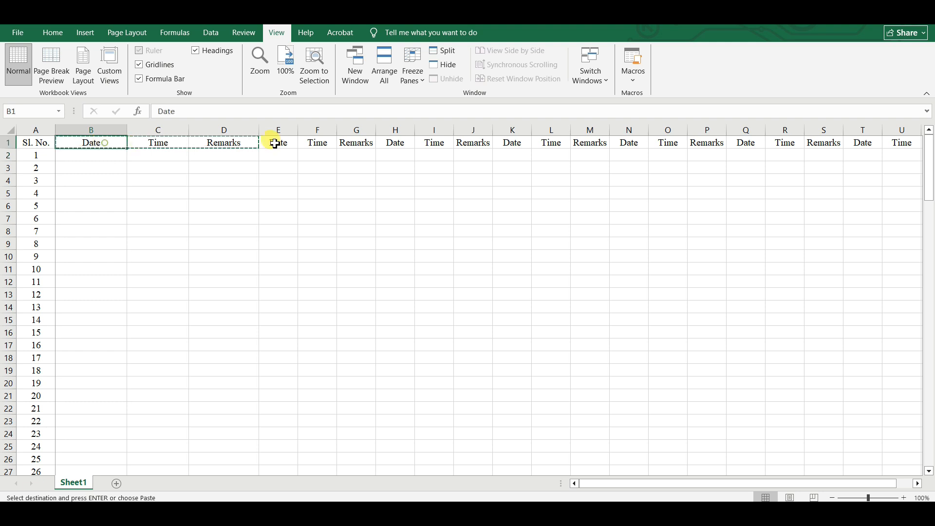
drag(275, 144, 503, 142)
key(ctrl+v)
click(503, 193)
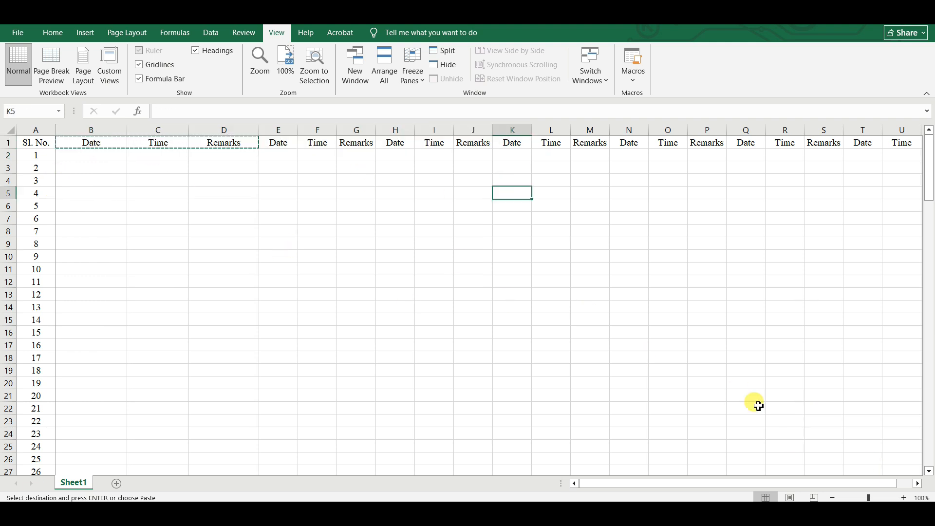
click(918, 483)
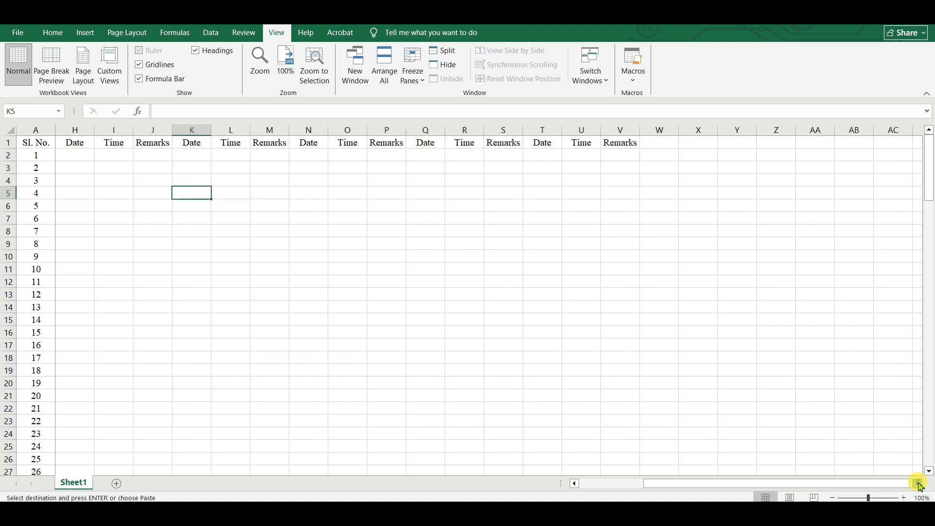
drag(888, 488, 680, 493)
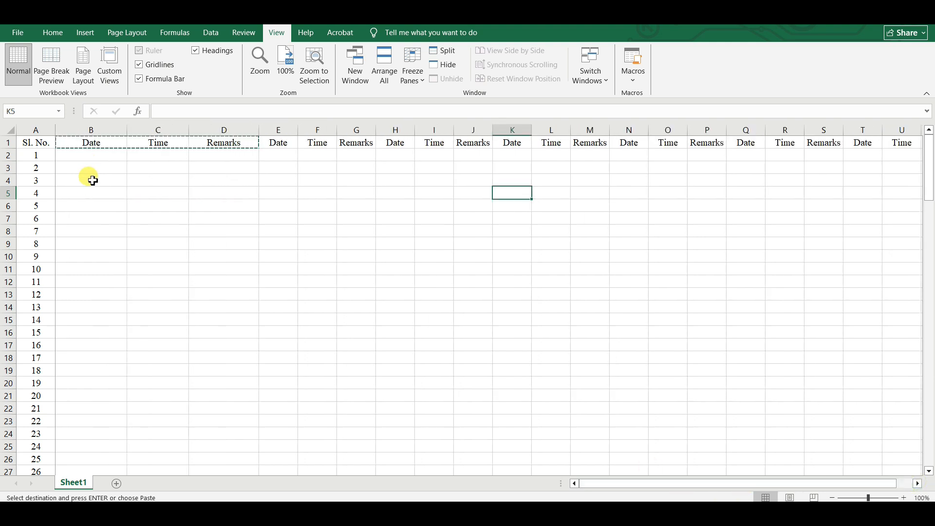
click(8, 143)
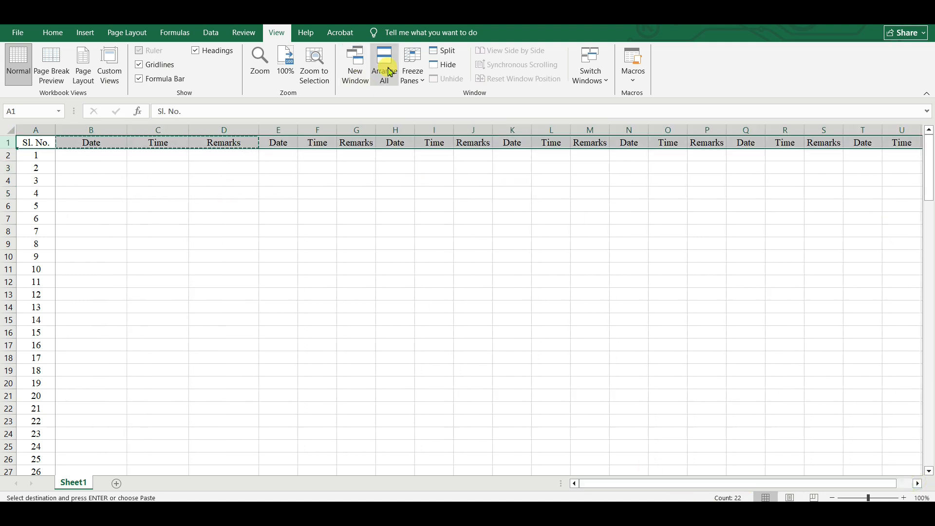
Freeze header row 1 and scroll down to rows 74–98 to confirm the Date, Time and Remarks headings stay visible.
click(415, 81)
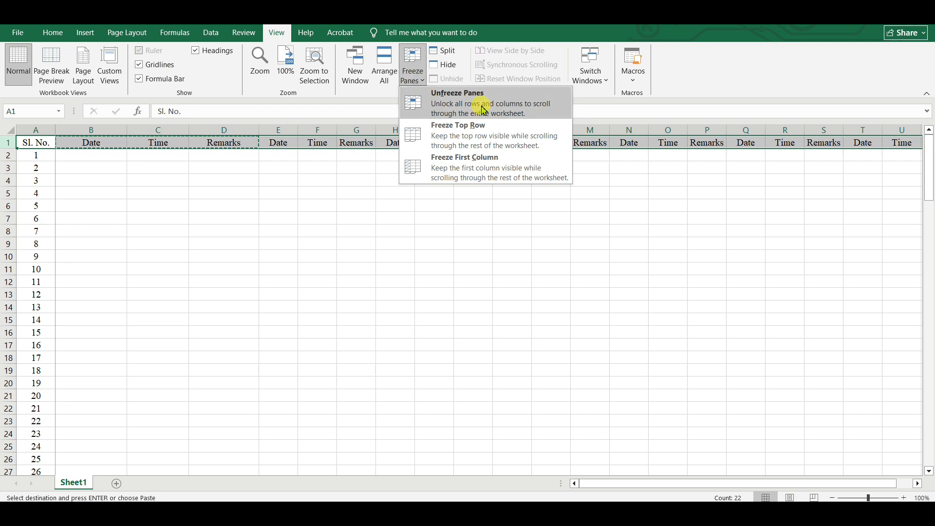
click(461, 126)
click(359, 212)
scroll(435, 312, down, 20)
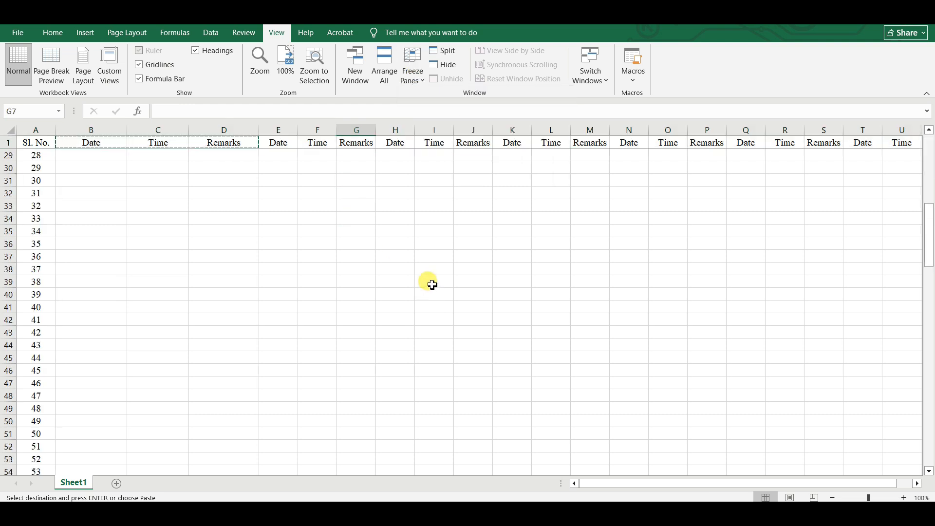
click(190, 247)
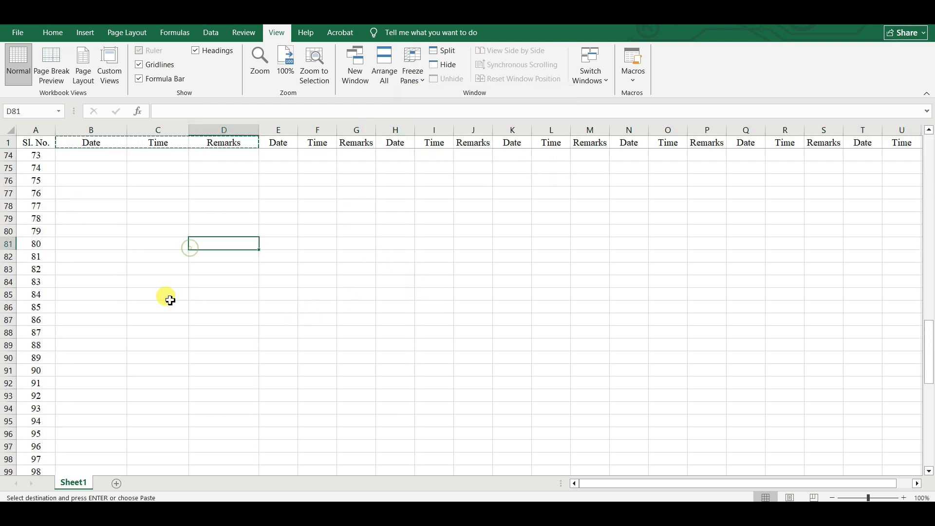
click(218, 295)
scroll(385, 364, up, 20)
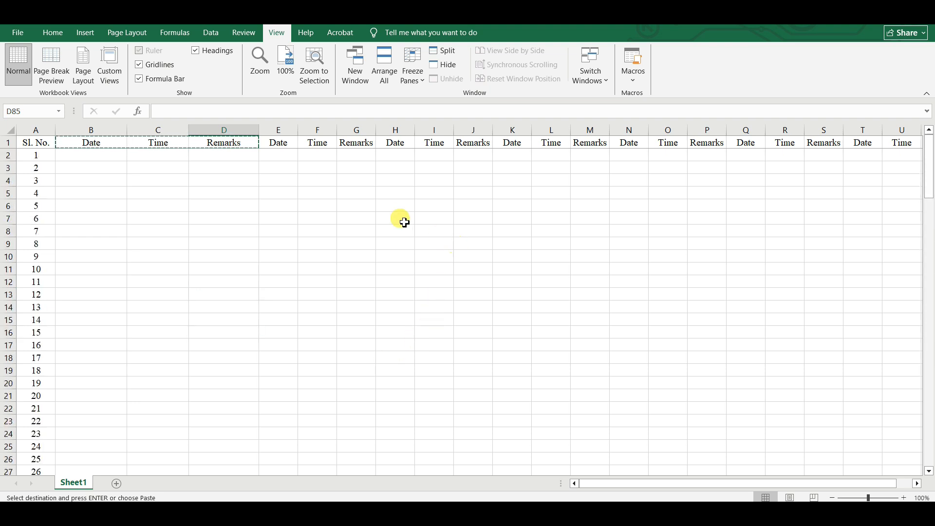
click(418, 78)
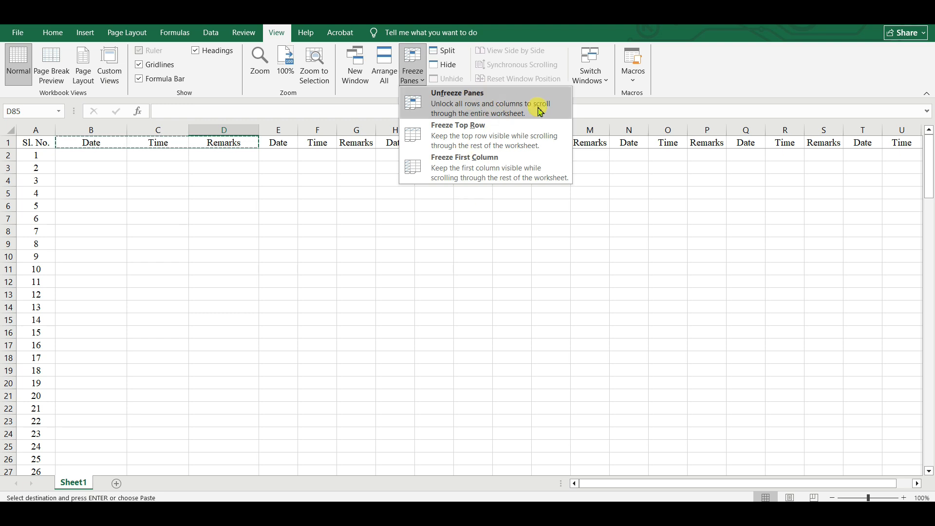
Unfreeze the top row and apply Freeze Panes to fix row 1 and column A together.
click(205, 265)
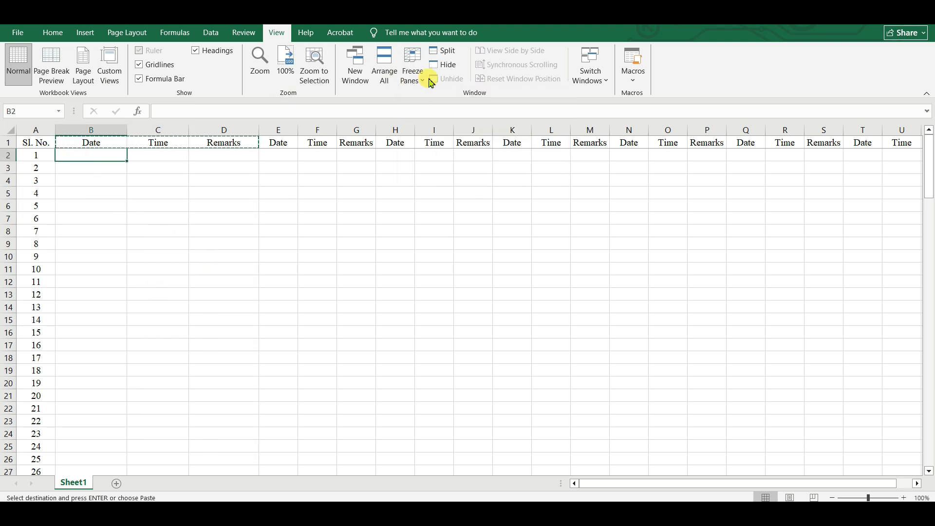
click(412, 73)
click(500, 105)
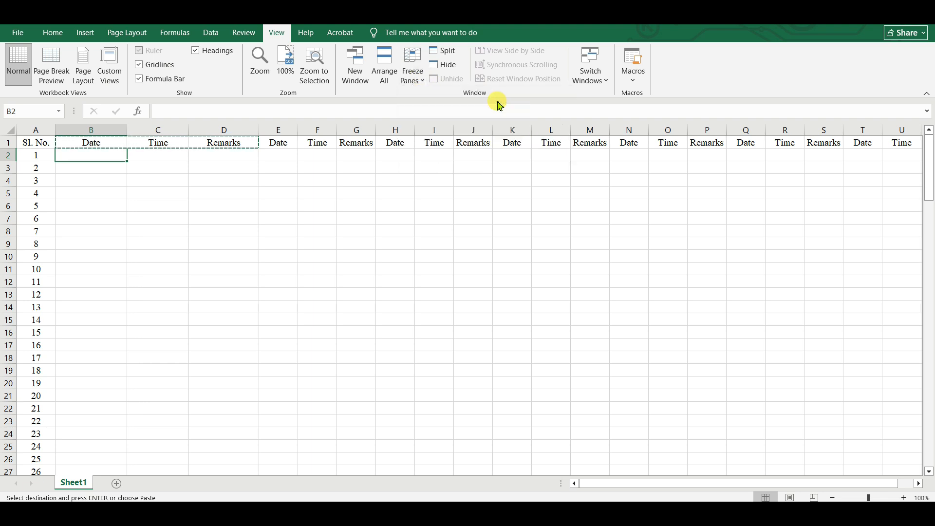
click(410, 66)
click(474, 103)
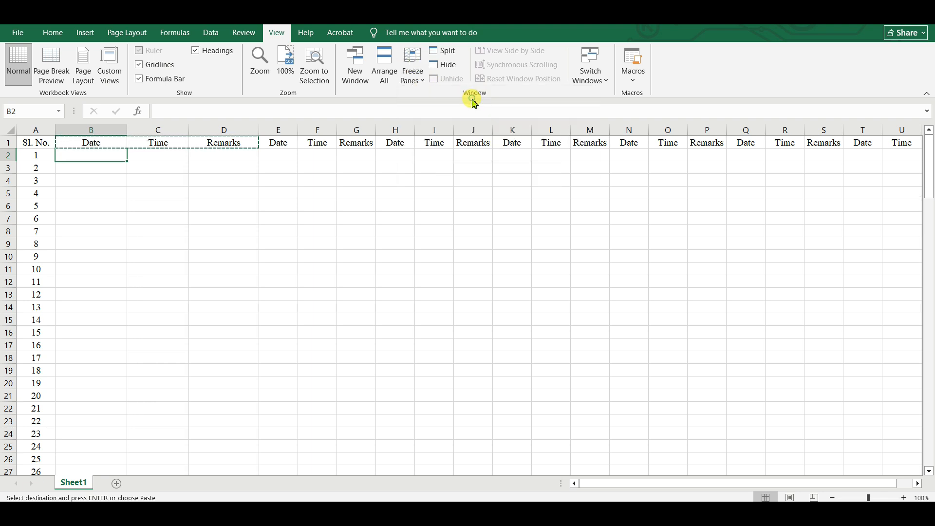
Scroll down and right to confirm the header row and Sl. No. column stay fixed.
click(411, 282)
scroll(422, 296, down, 5)
scroll(422, 296, down, 12)
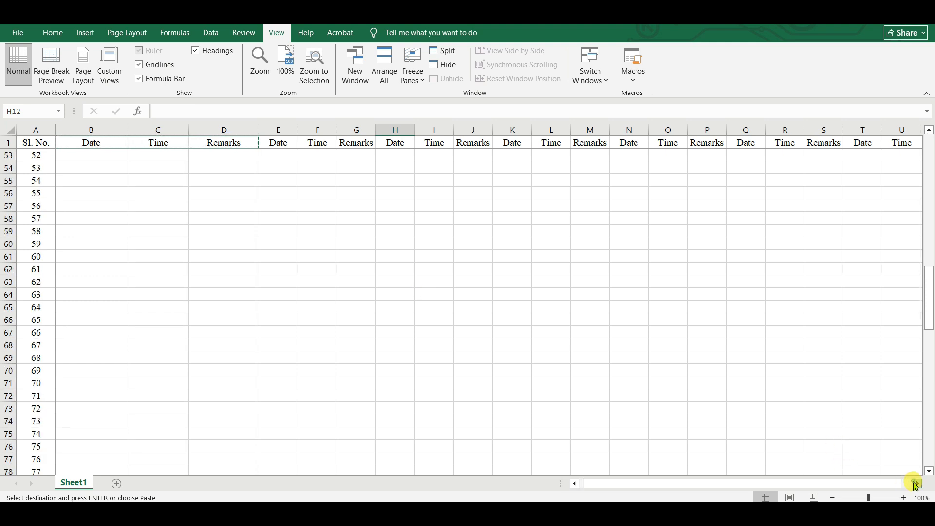
click(916, 484)
click(917, 484)
click(916, 484)
click(917, 484)
click(916, 484)
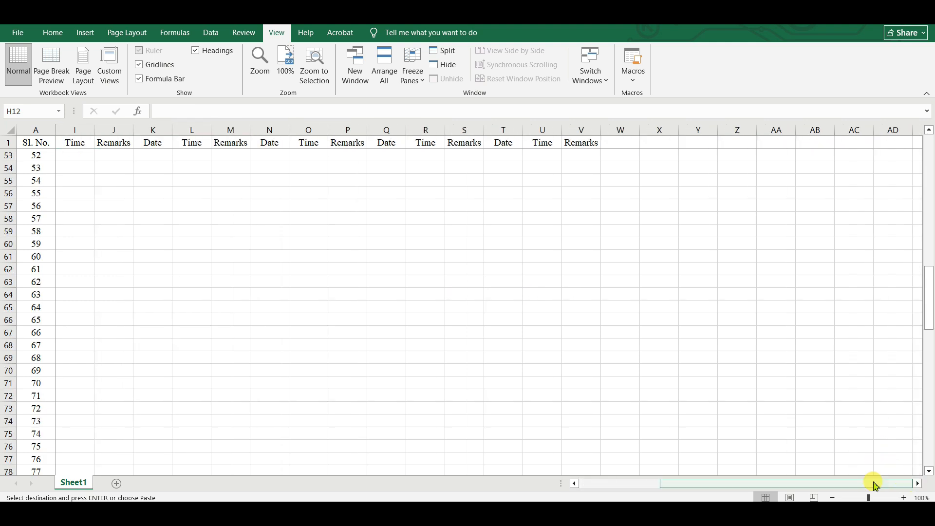
drag(875, 484, 681, 487)
Unfreeze, then refreeze panes with a different cell active, fixing rows 1–13 and columns A–I.
click(73, 157)
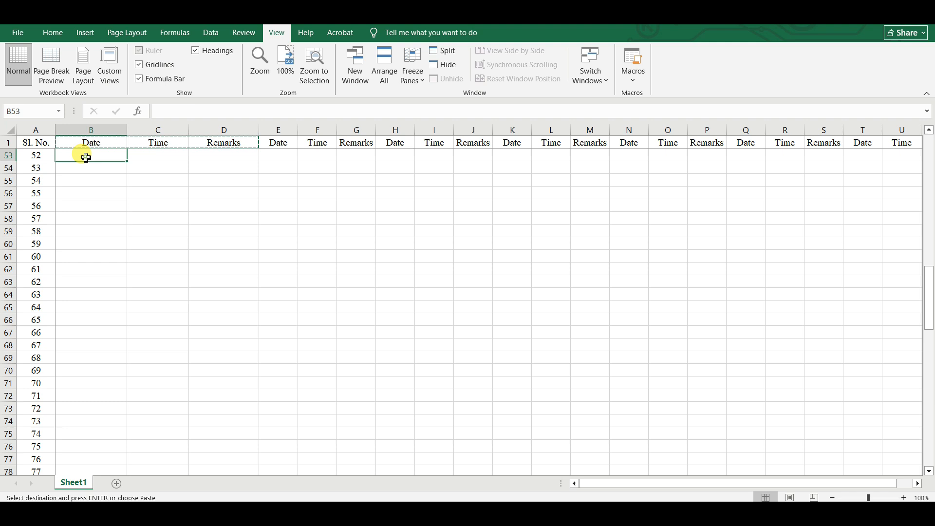
double_click(98, 180)
click(95, 154)
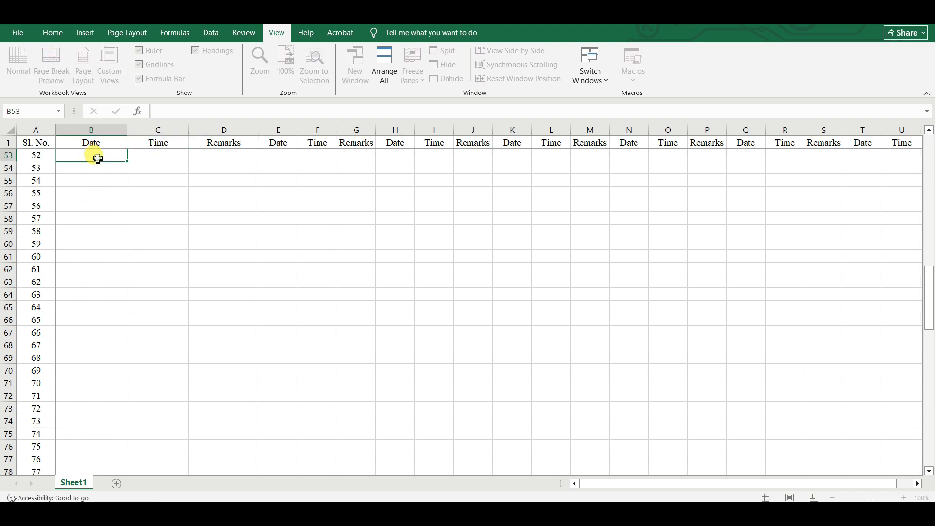
click(410, 79)
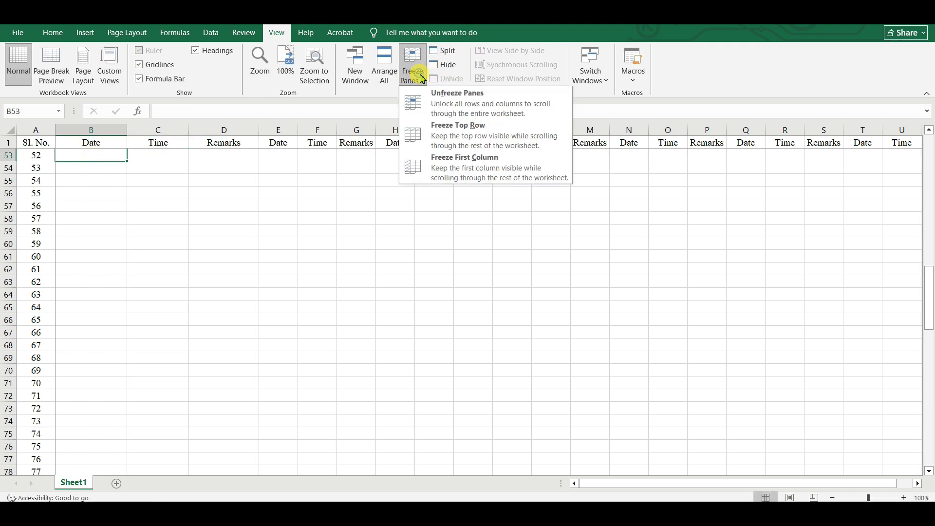
click(467, 101)
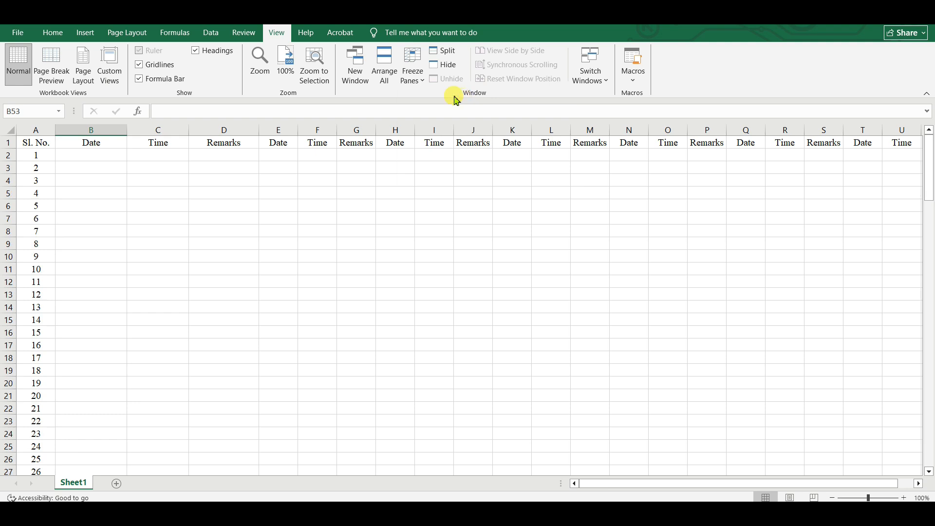
click(413, 73)
click(468, 118)
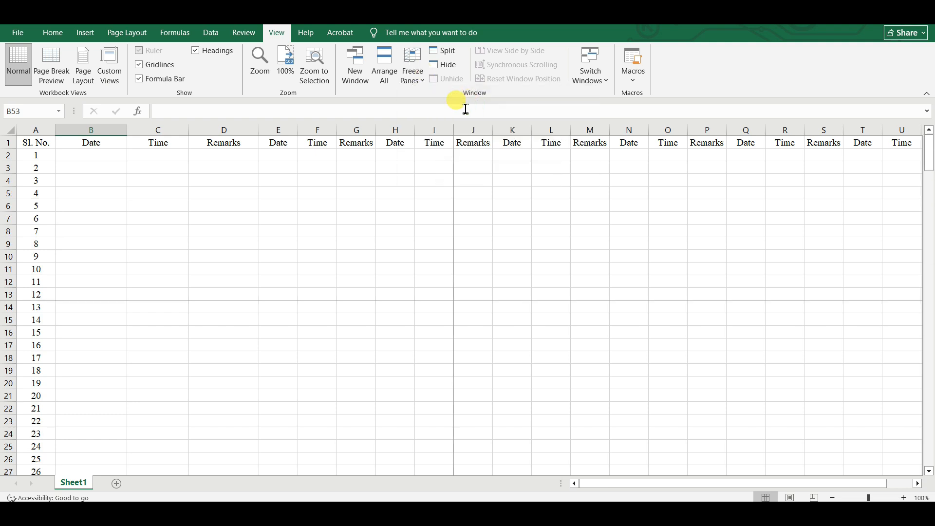
Scroll down and up to test the new freeze, then return to cell B2.
click(395, 205)
scroll(328, 286, down, 14)
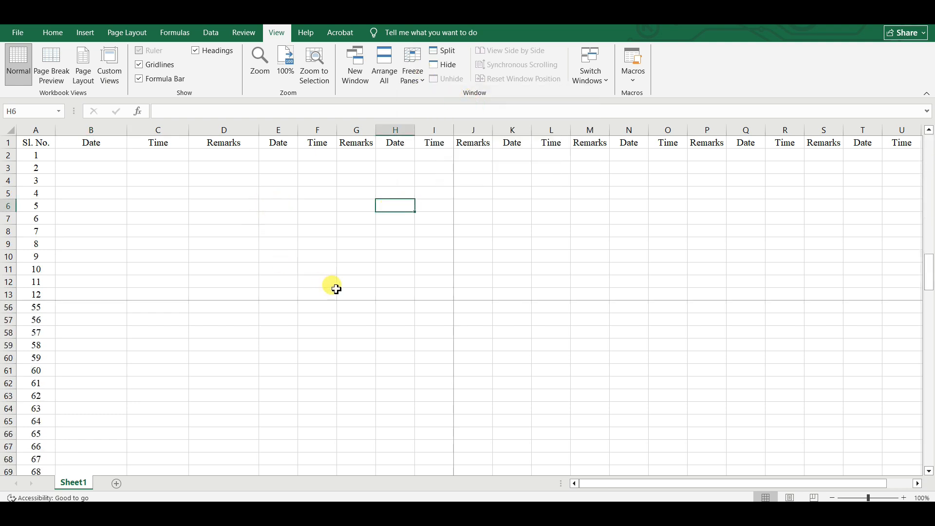
scroll(333, 288, up, 14)
scroll(334, 285, down, 20)
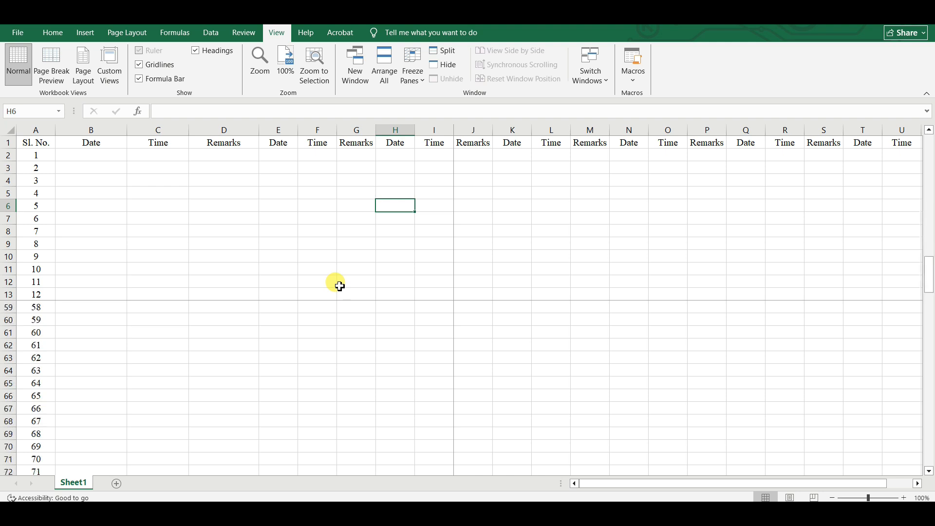
scroll(199, 274, up, 13)
double_click(154, 202)
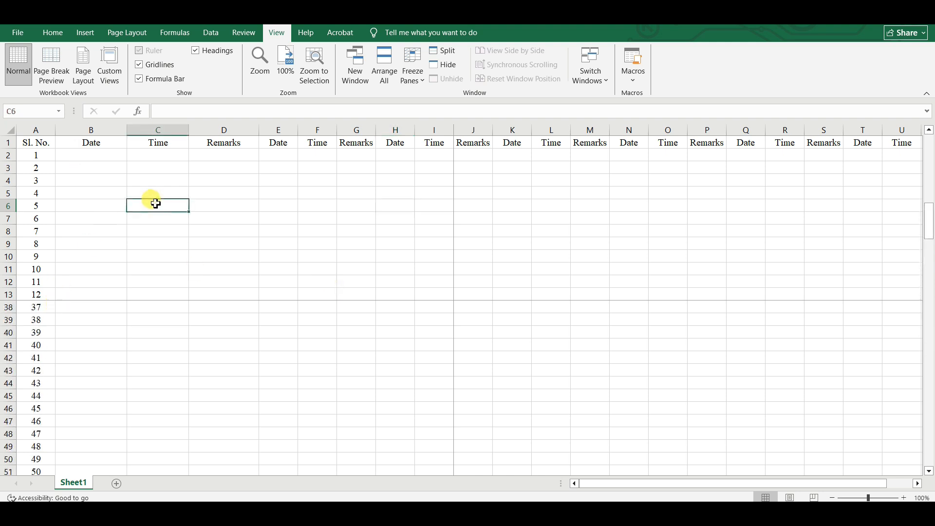
click(92, 154)
double_click(115, 178)
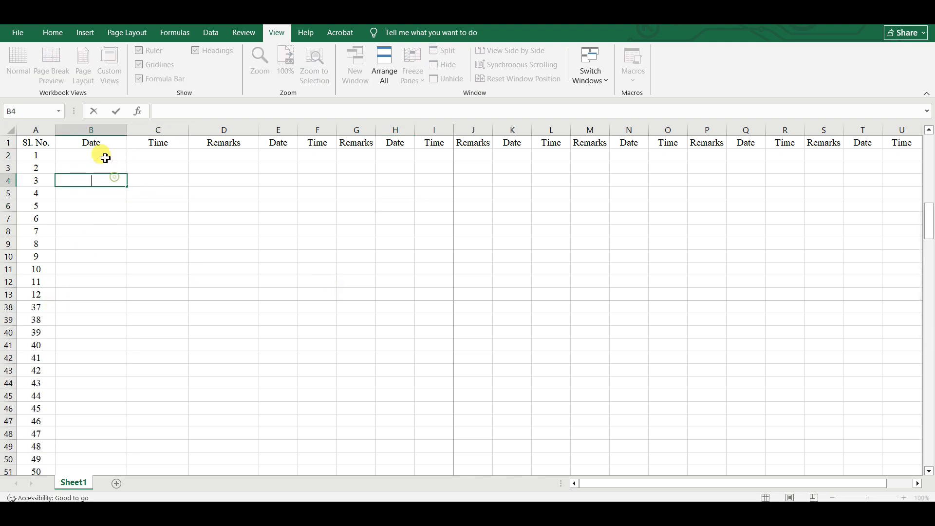
click(104, 156)
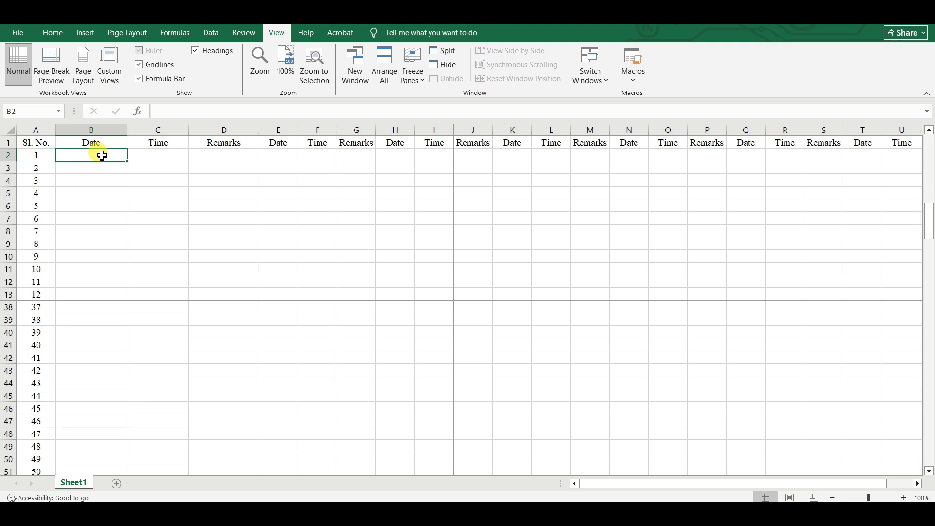
Remove the misplaced freeze and freeze panes again from B2, fixing row 1 and column A.
click(412, 70)
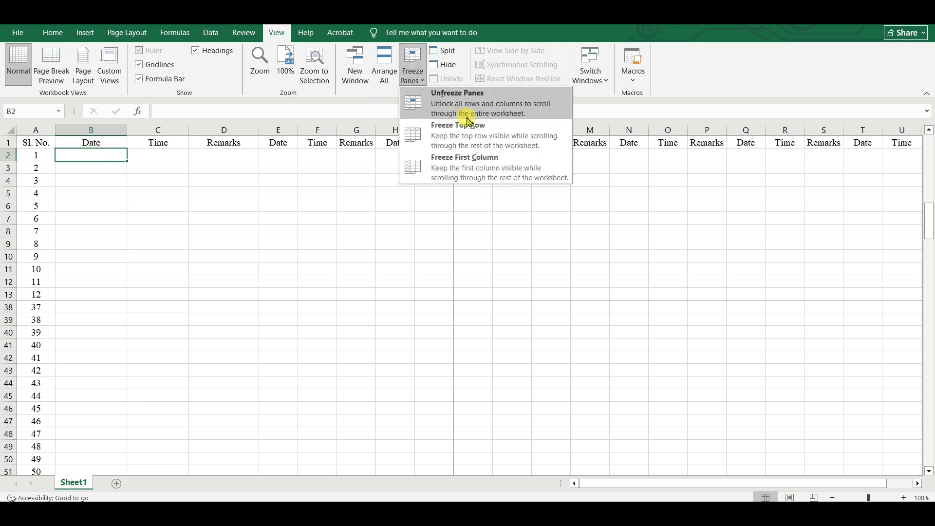
click(477, 94)
click(425, 76)
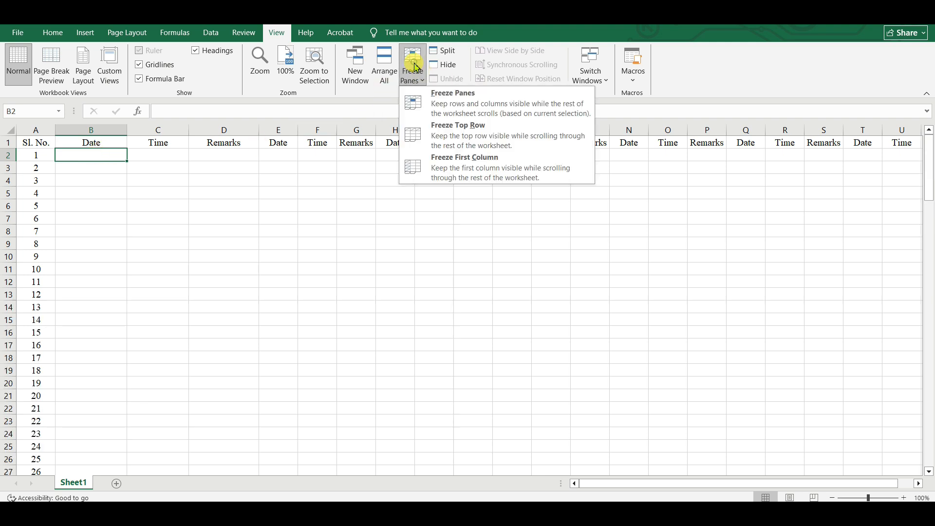
click(465, 100)
Scroll down and right to verify row 1 and the Sl. No. column stay in place.
scroll(302, 273, down, 13)
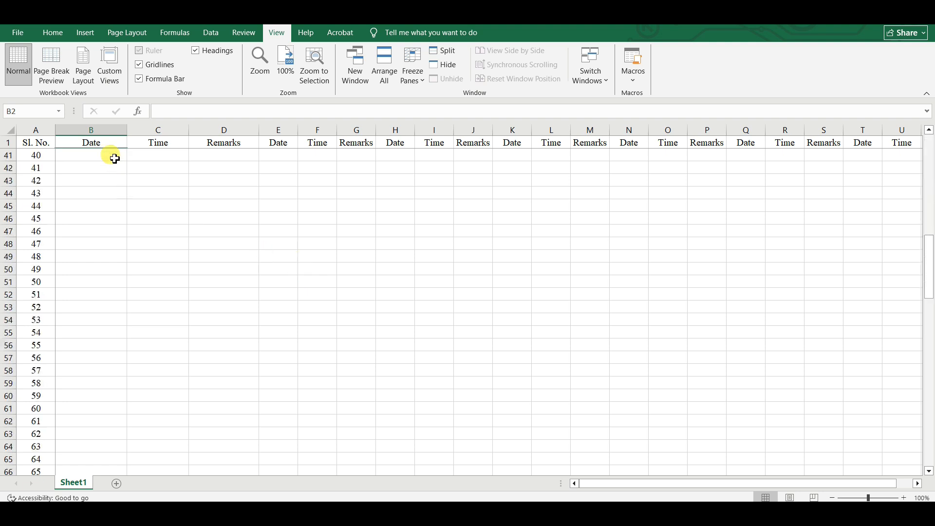
click(917, 484)
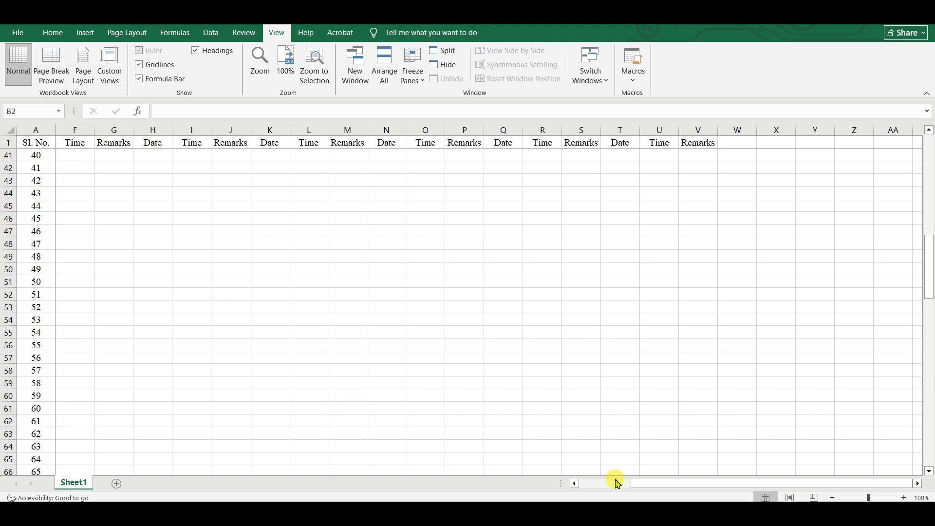
drag(686, 484, 631, 484)
click(426, 80)
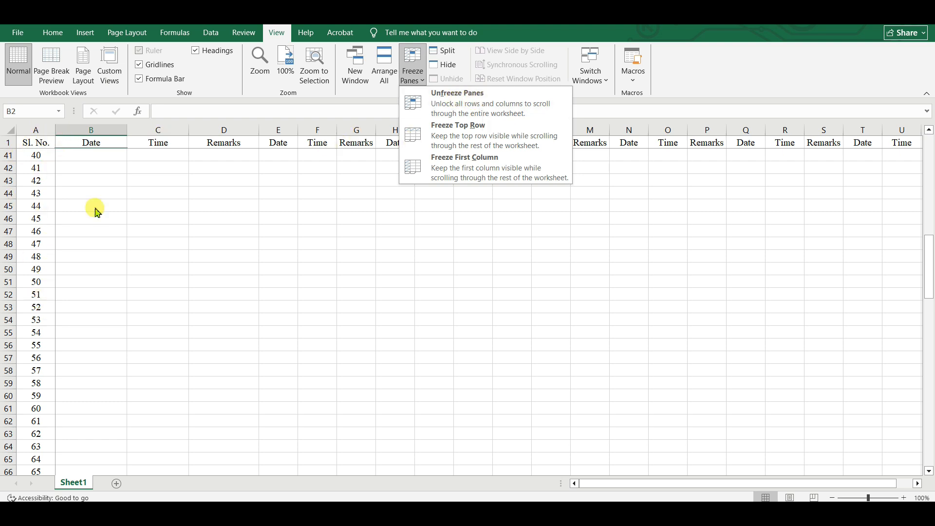
click(606, 233)
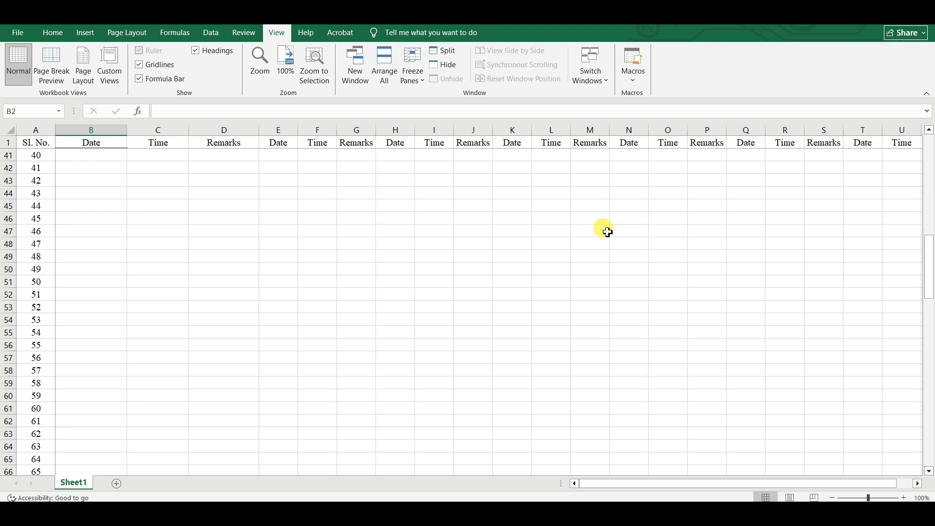